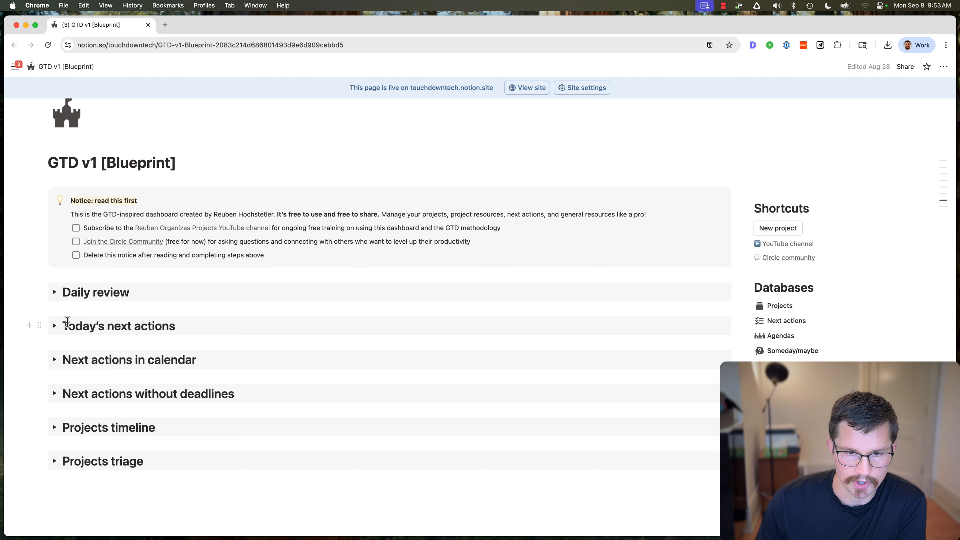
Expand the "Today's next actions" section and create a new template for the Next actions database
left_click(54, 326)
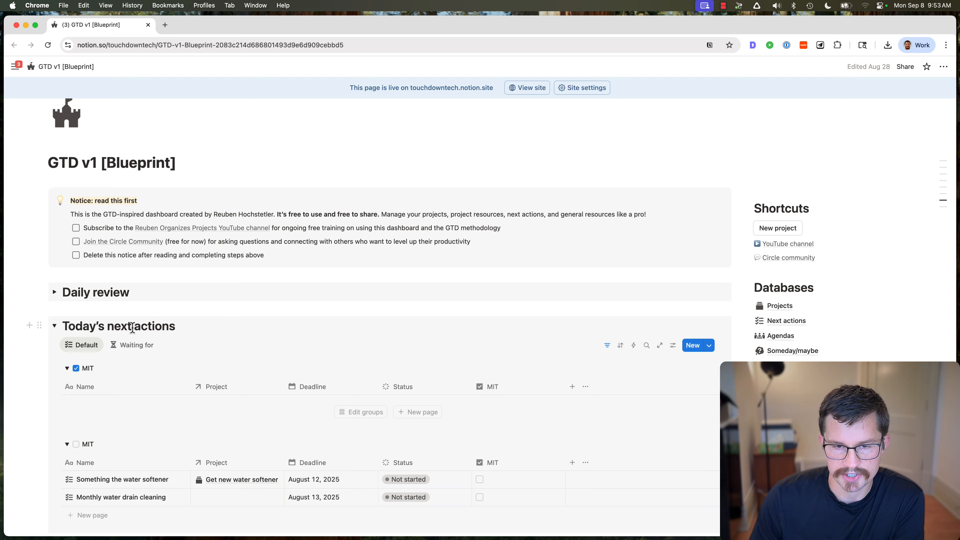
scroll(133, 327, "down", 3)
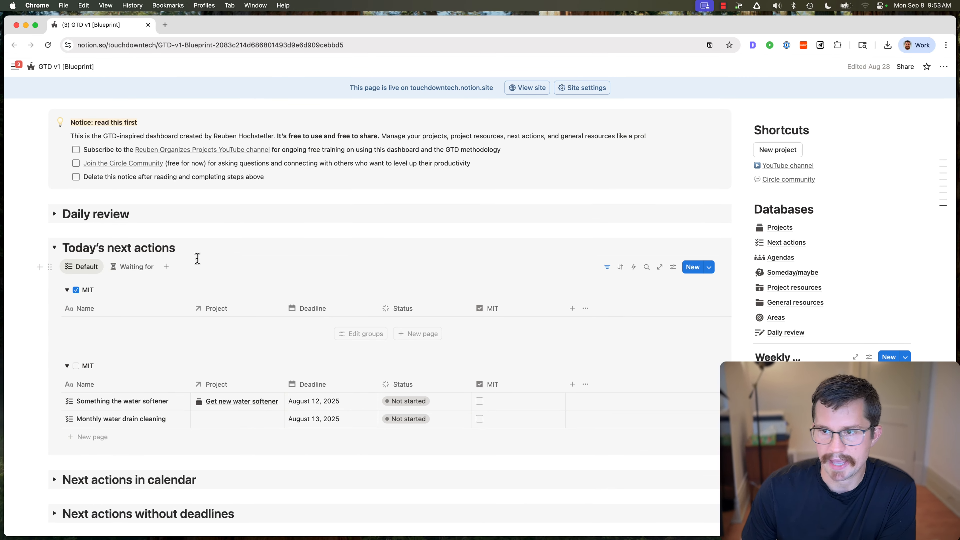
mouse_move(788, 248)
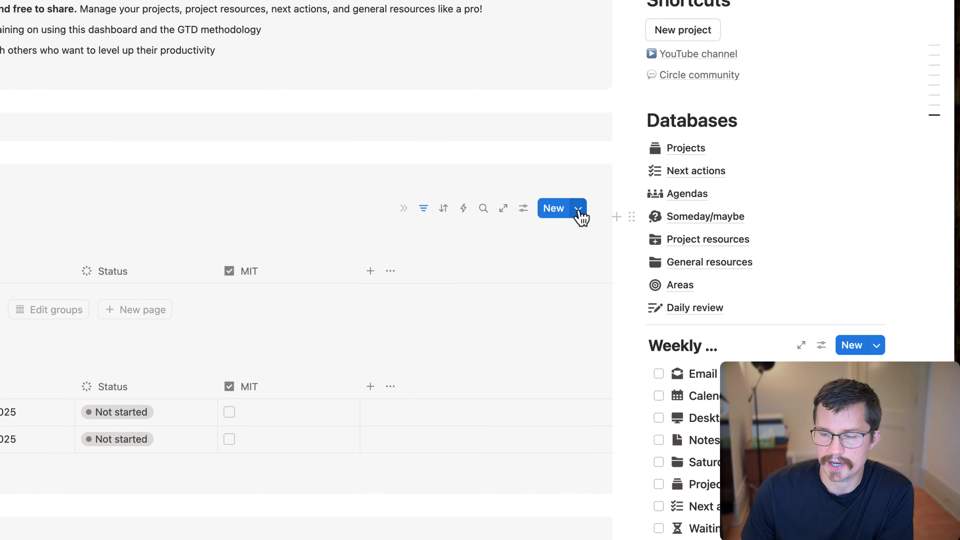
left_click(579, 211)
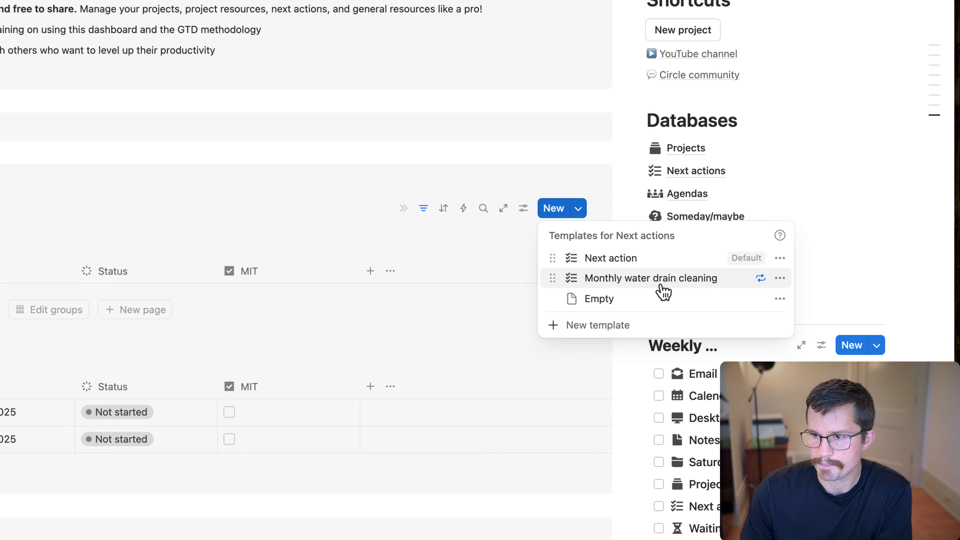
left_click(605, 331)
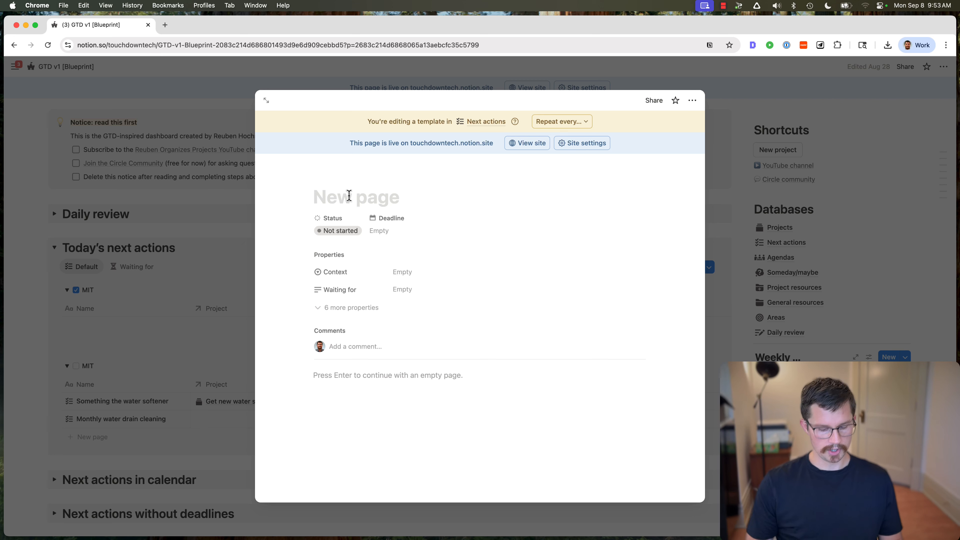
Title the new template "Quarterly replace HVAC air filter"
left_click(348, 195)
type("Quarterl")
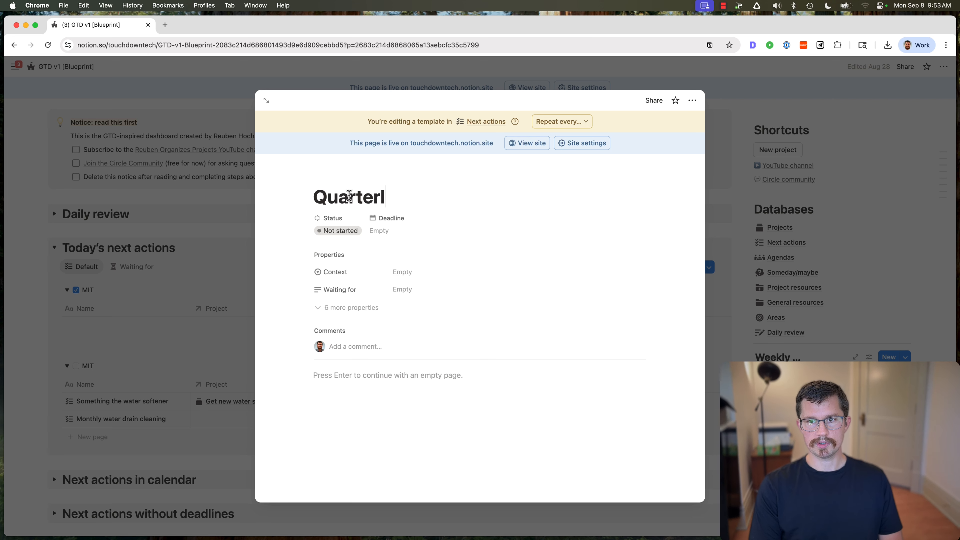
type("y replace ")
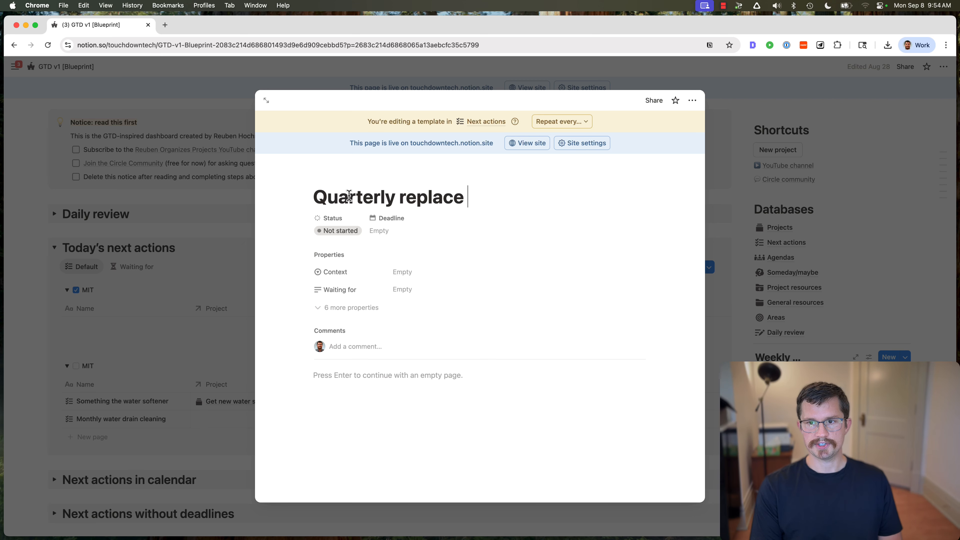
type("HVAC ai")
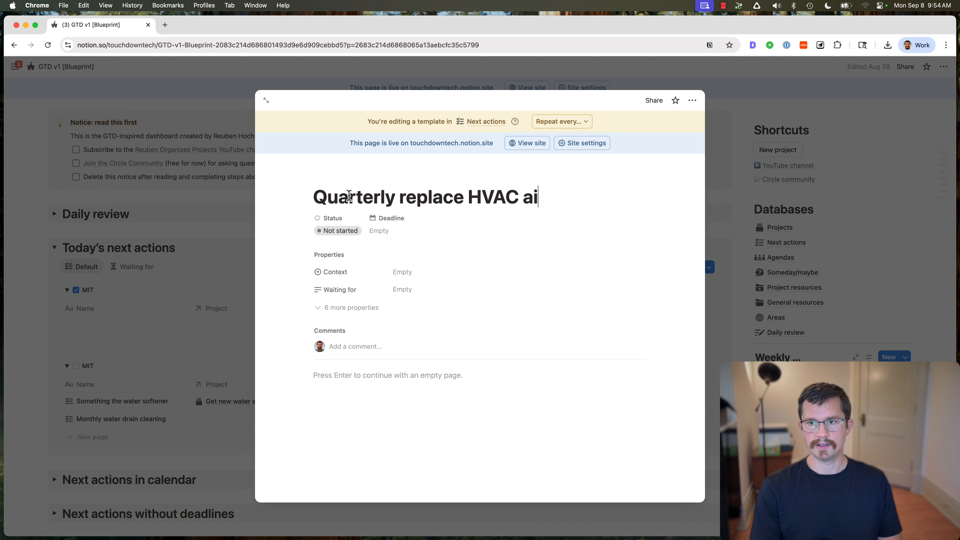
type("r filter")
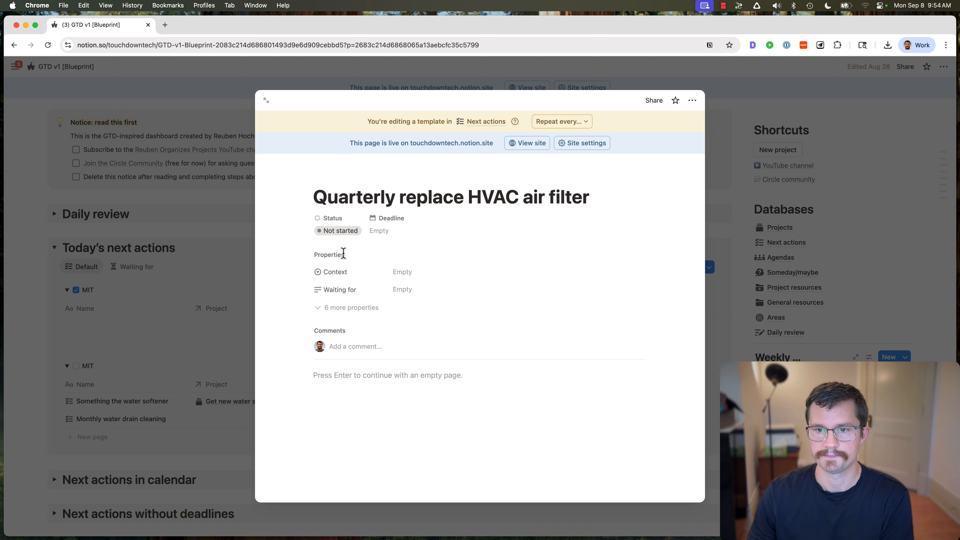
Add a toggle Heading 1 named "Startup checklist" to the template body and start a line inside it
left_click(369, 376)
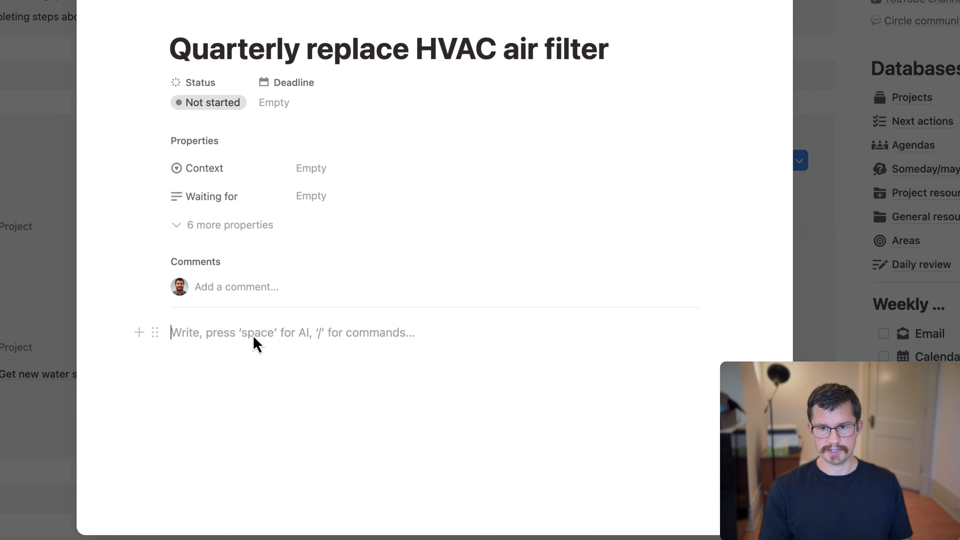
type("# ")
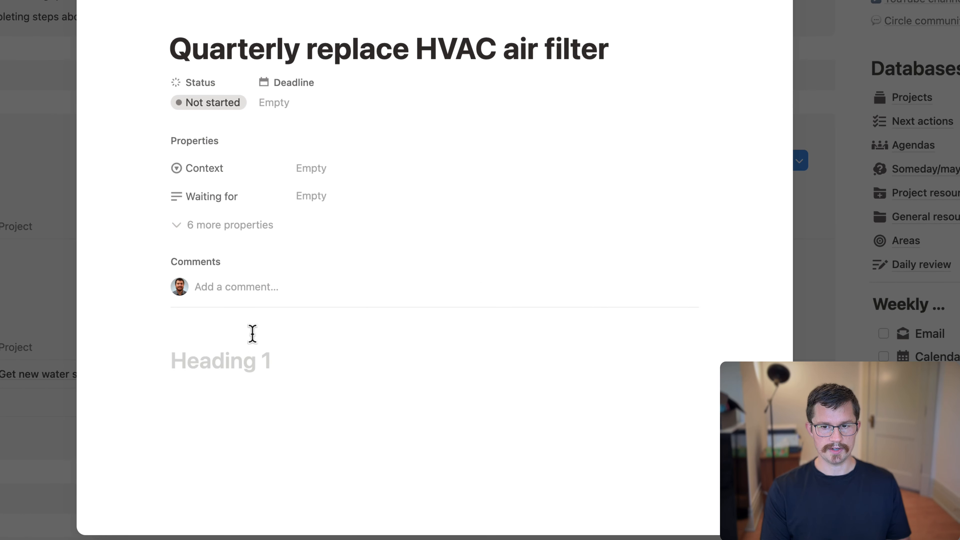
type(">")
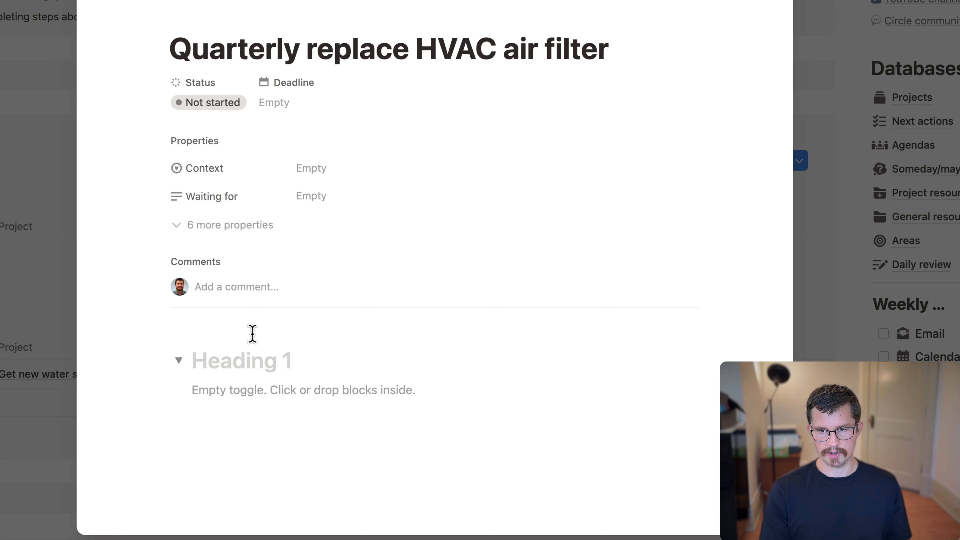
type("Startup checklist")
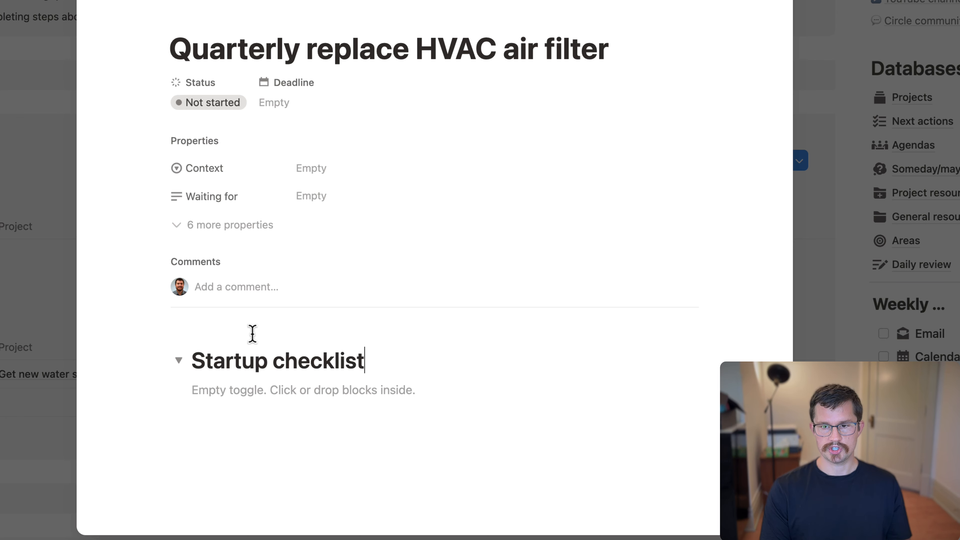
key("Return")
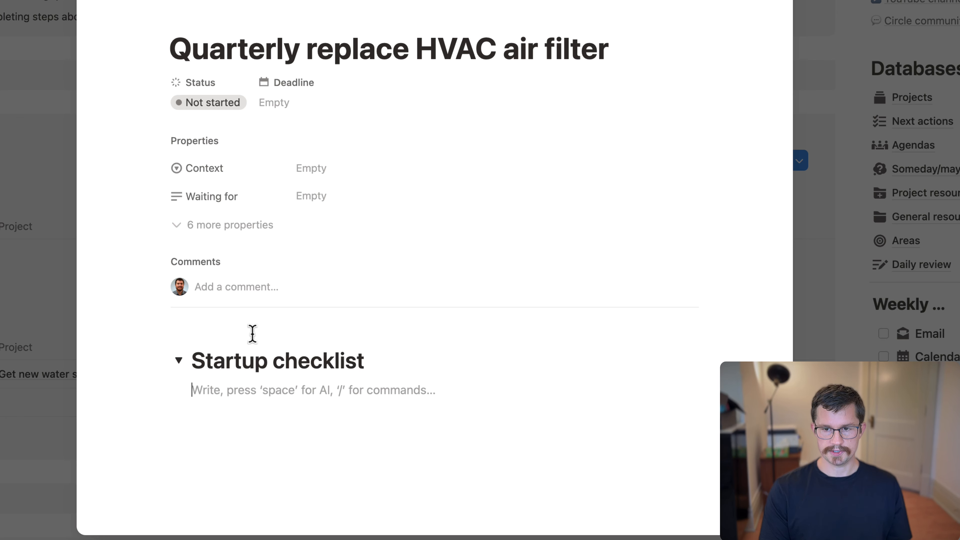
Add a to-do under Startup checklist reading "Update the name with the year and the quarter (e.g. 2025 Q1: replace"
type("[] ")
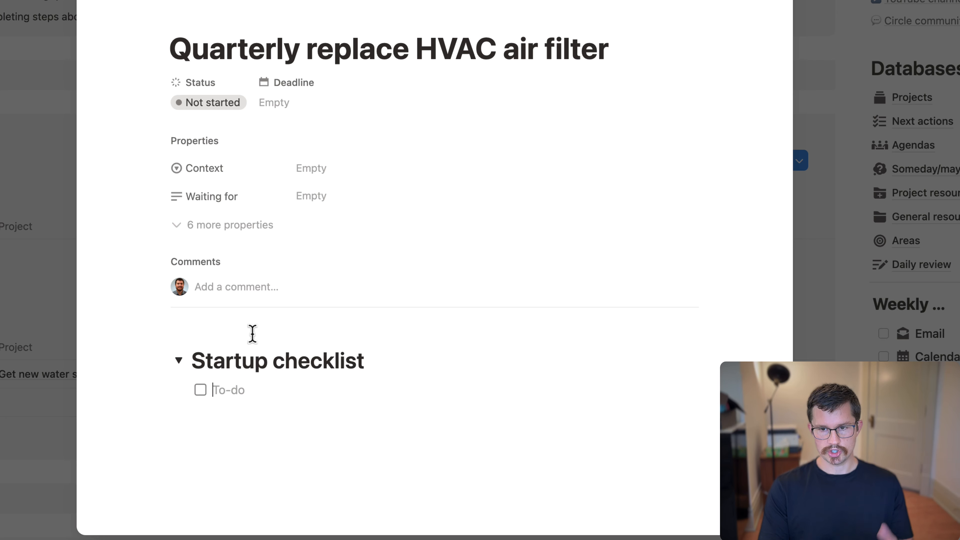
type("Upda")
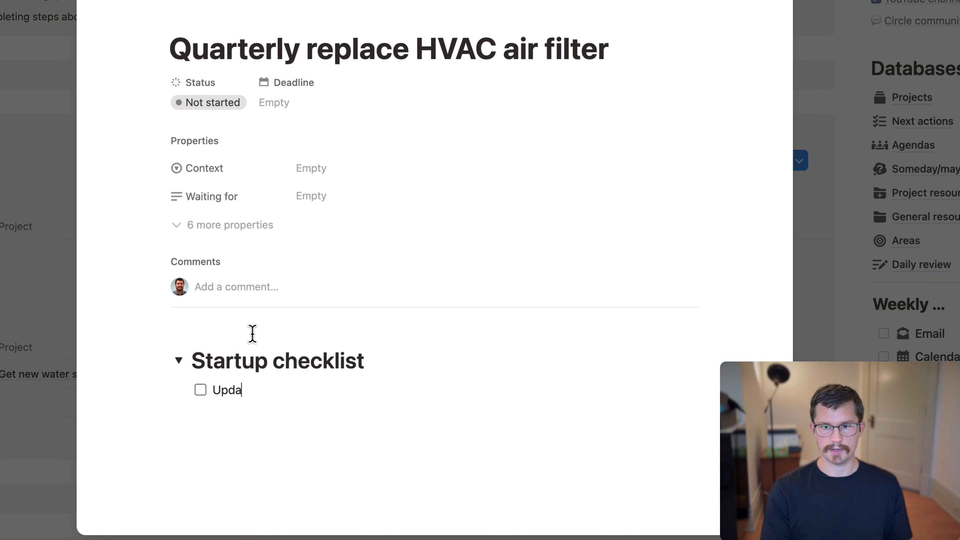
type("te the name")
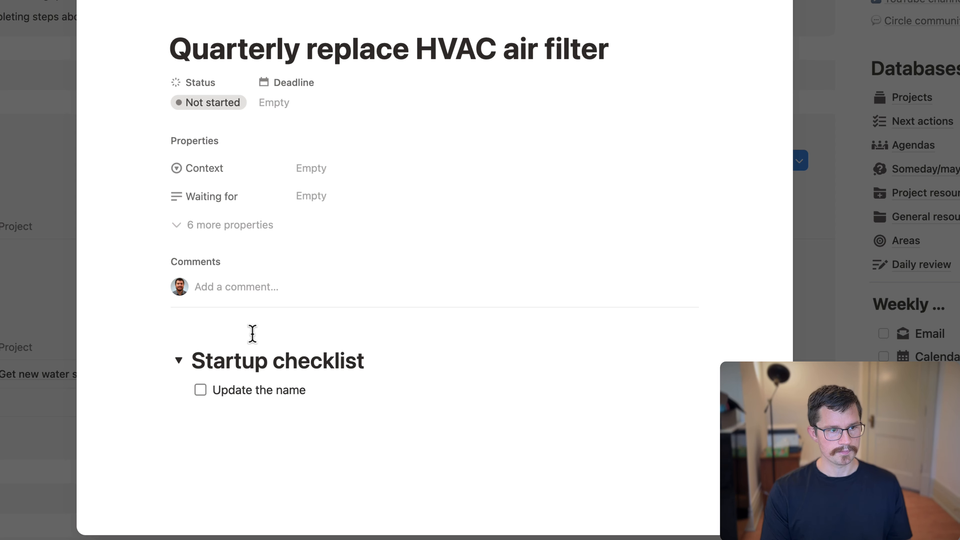
type(" with the year")
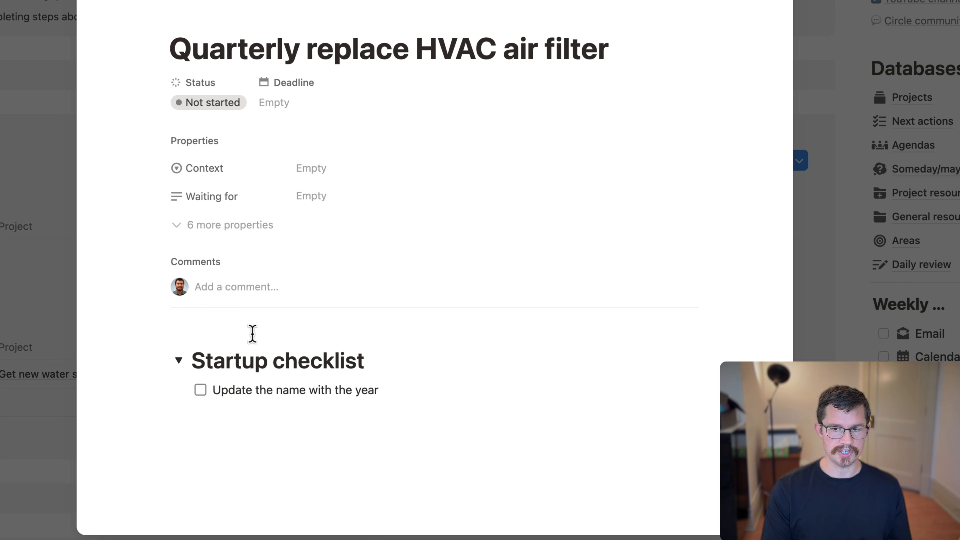
type(" and the")
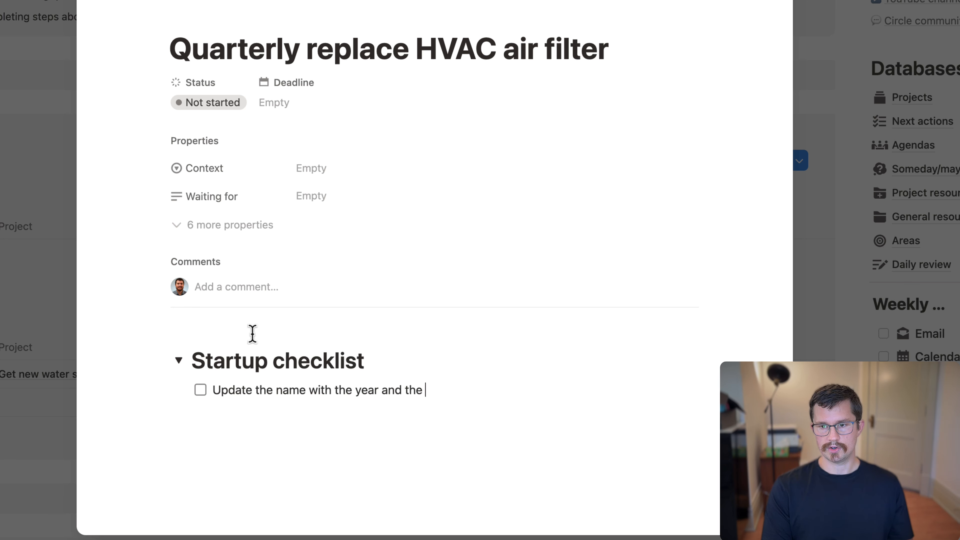
type(" quarter (e.g. ")
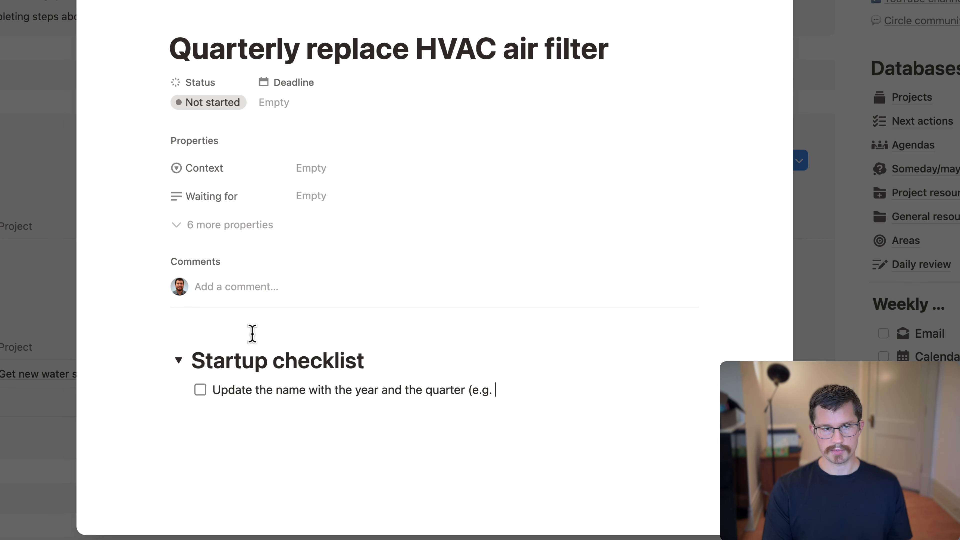
type("2025 Q1")
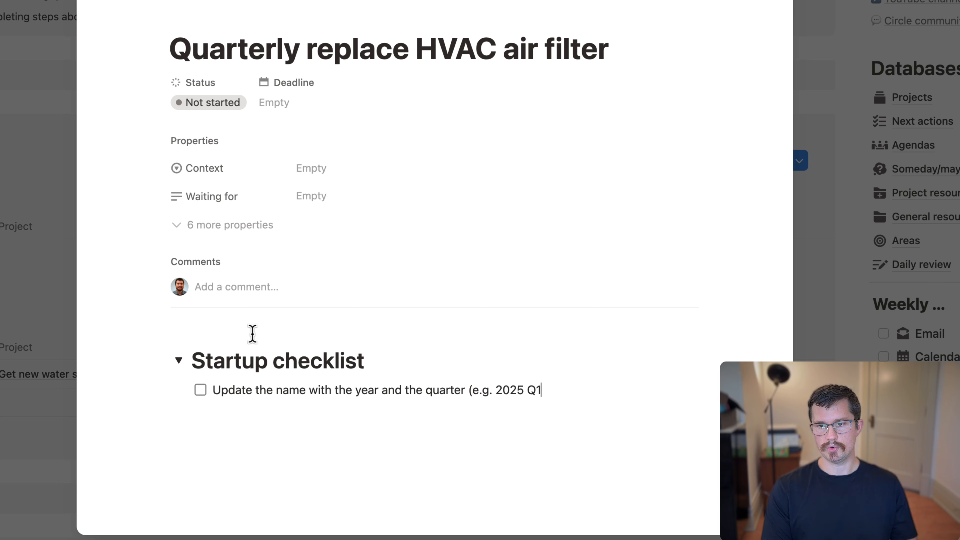
type(": replace")
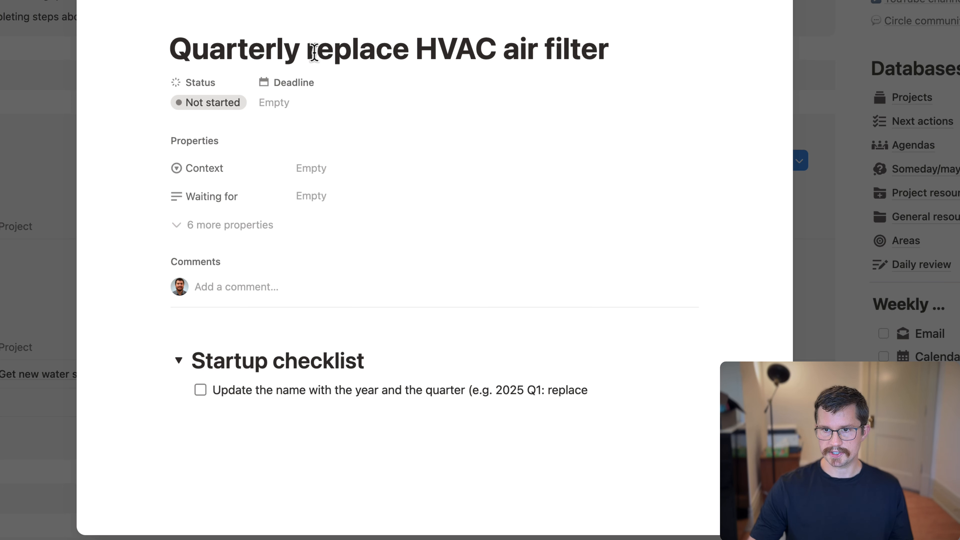
Complete the to-do's example with "replace HVAC air filter" copied from the template title, and close the parenthesis
left_click_drag(307, 49, 605, 57)
key("super+c")
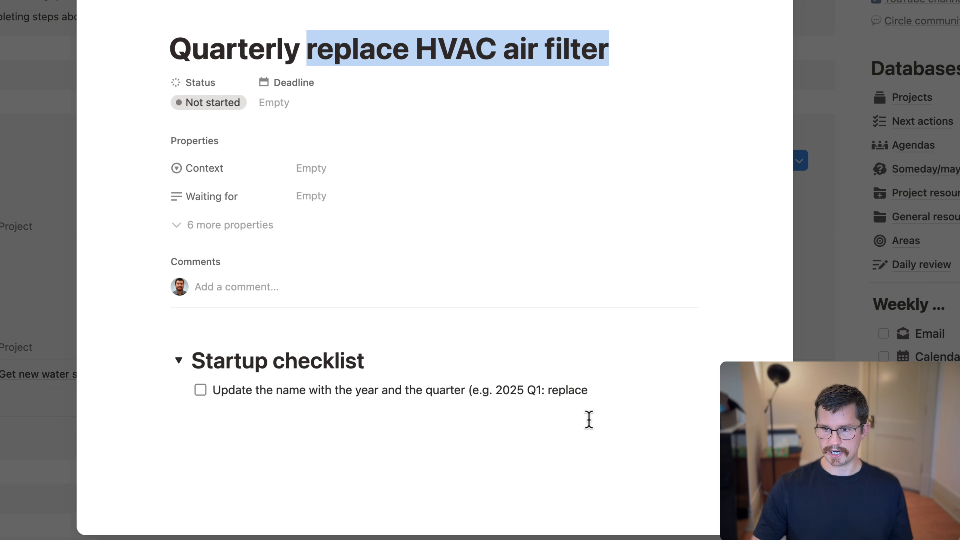
left_click(628, 388)
key("alt+BackSpace")
key("super+v")
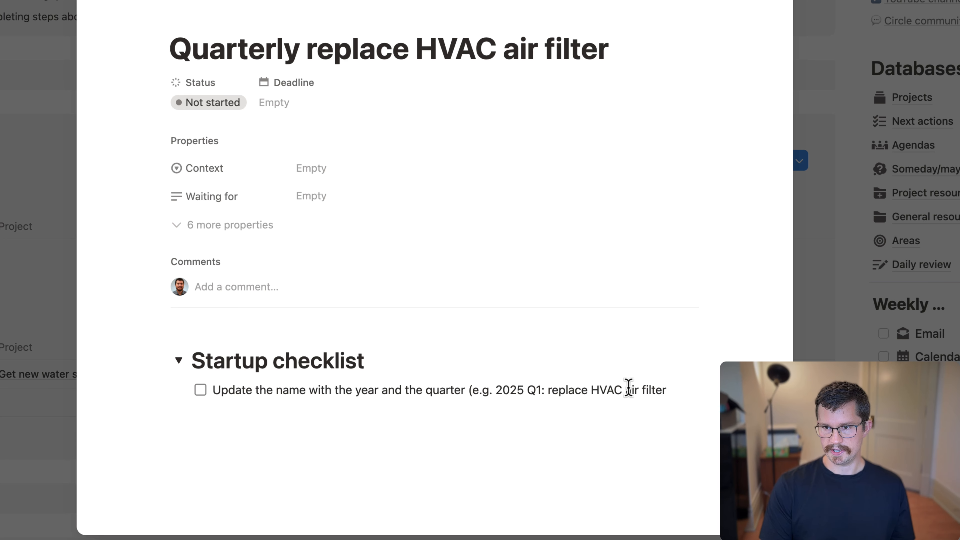
key("Return")
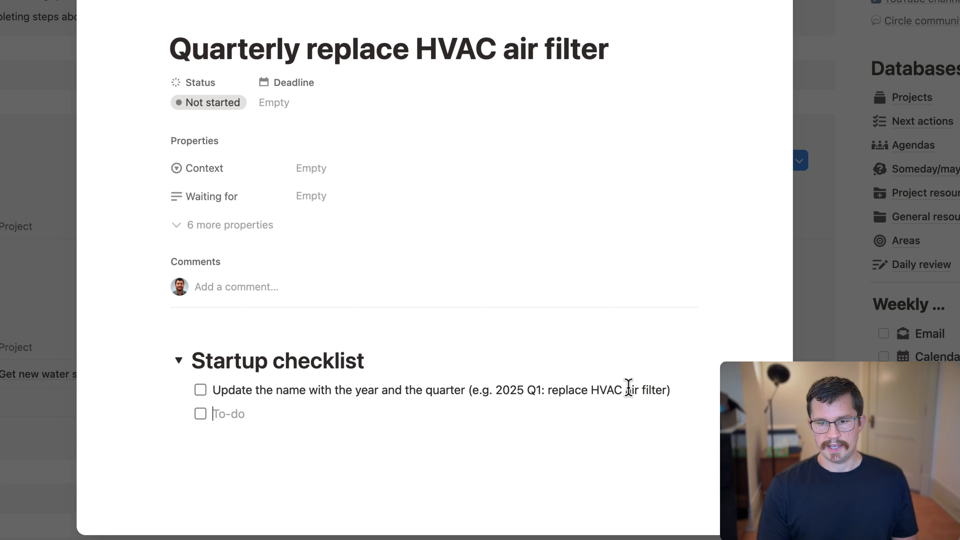
Add a second to-do reading "Move the deadline to this Saturday (defaults to the first day of the quarter)"
type("Move th")
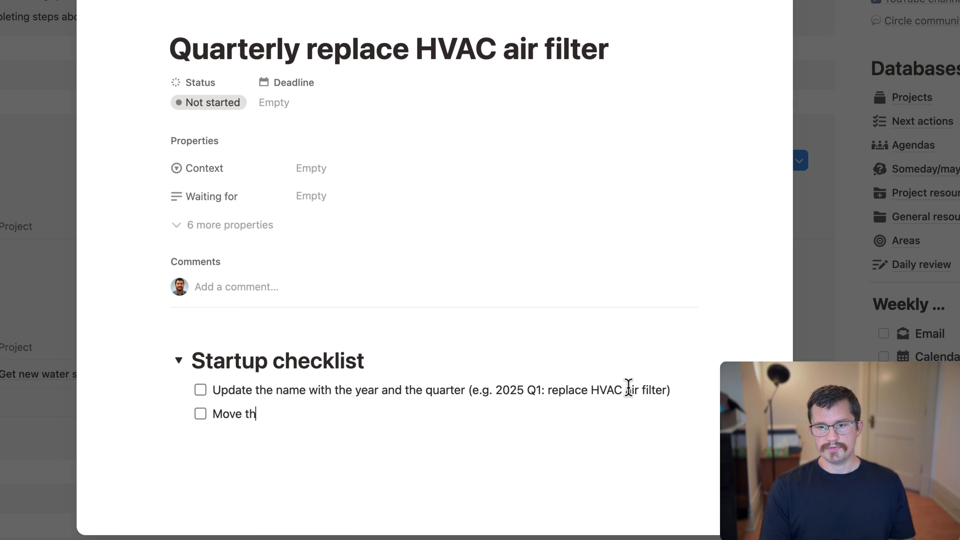
type("e deadline to")
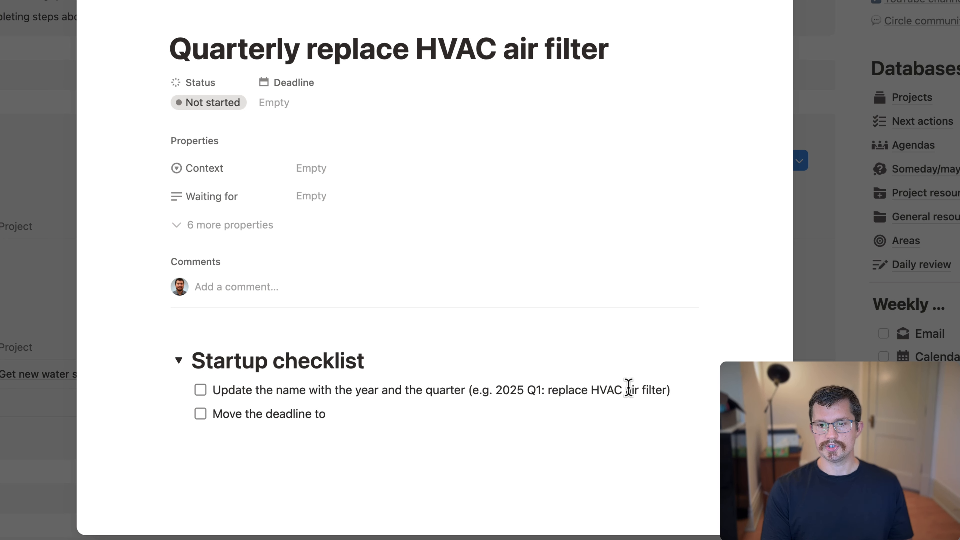
type(" the this s")
key("BackSpace")
type("Sa")
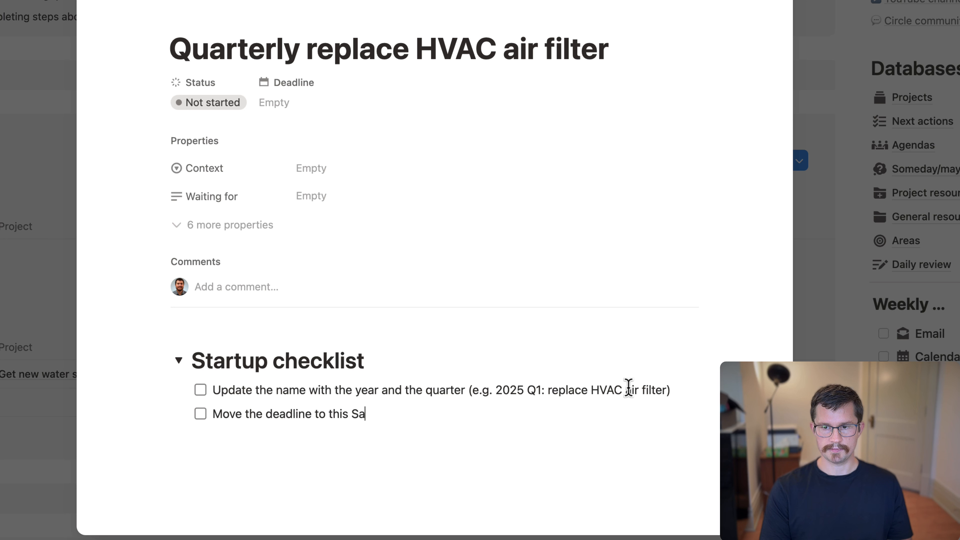
type("turday")
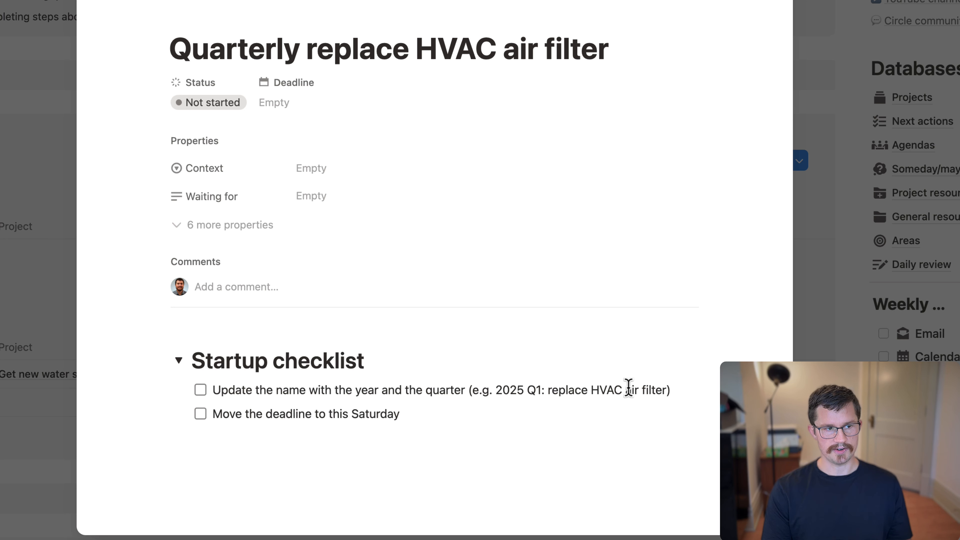
type(" (")
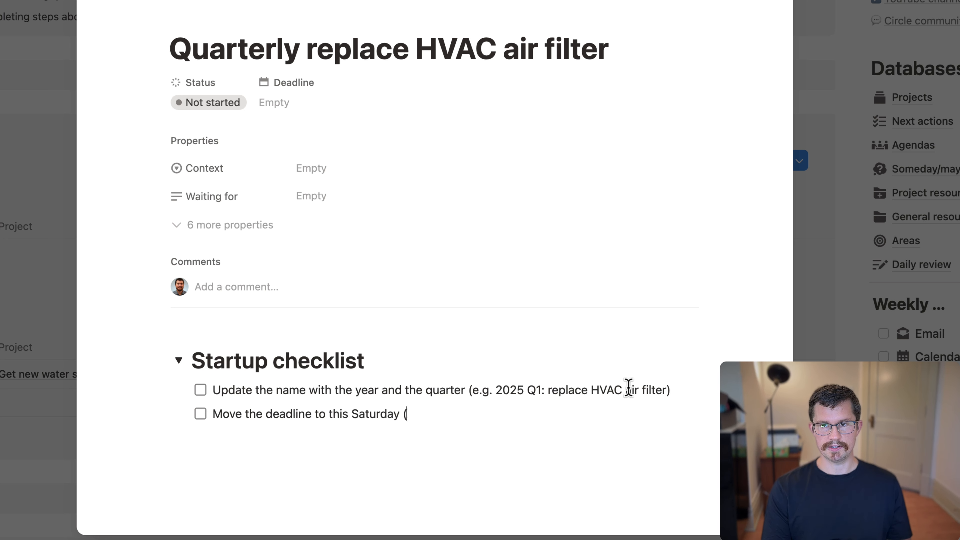
type("defaults to ")
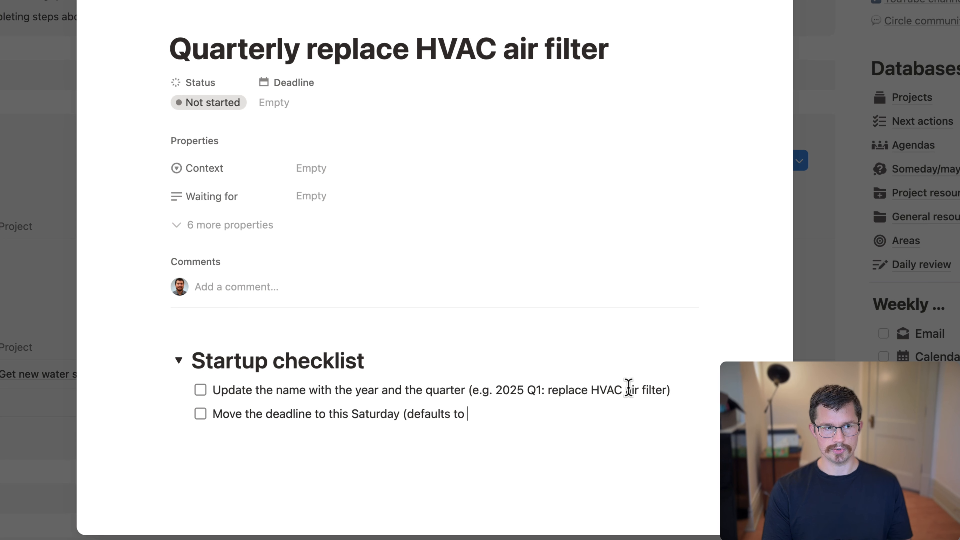
type("the first day of ")
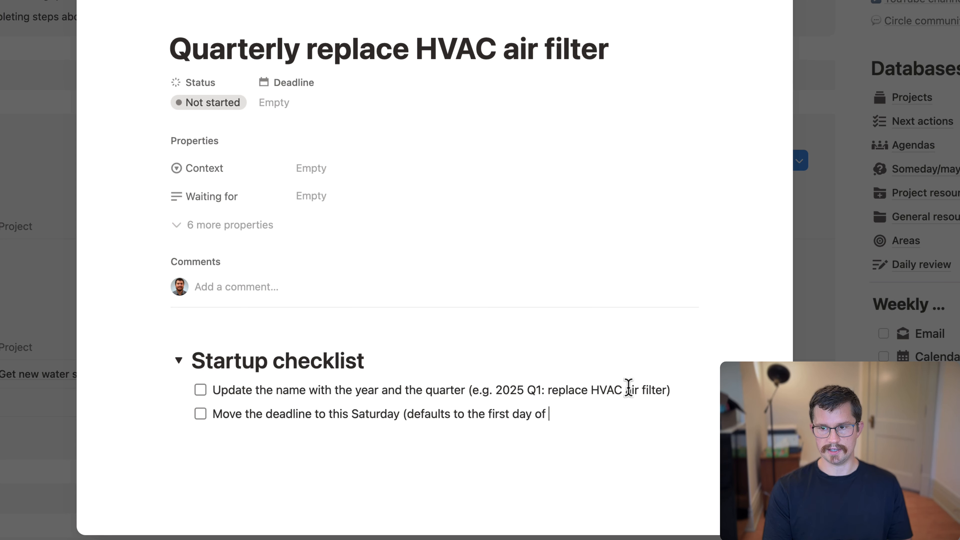
type("the moar")
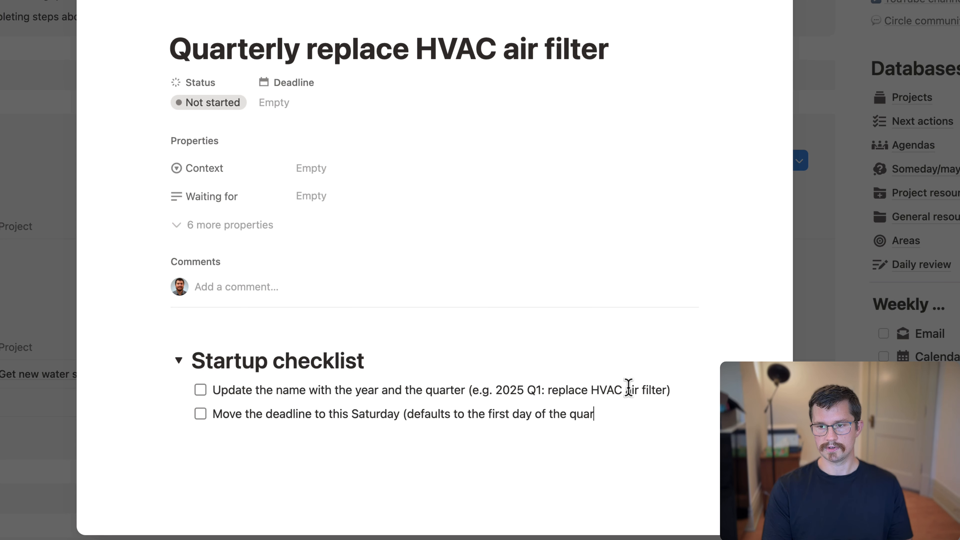
type("ter)")
Add a third to-do under Startup checklist reading "Delete this startup checklist"
key("Return")
type("Del")
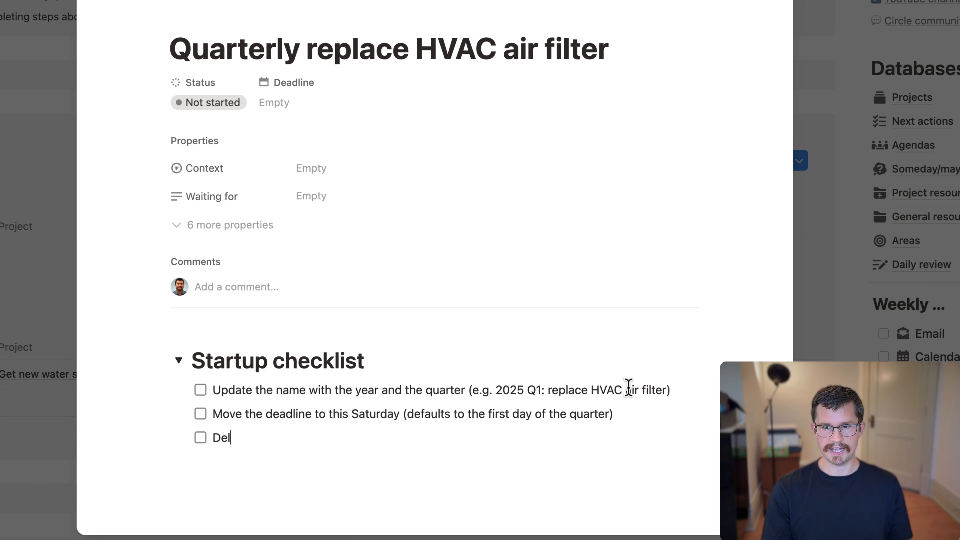
type("ete this startup check")
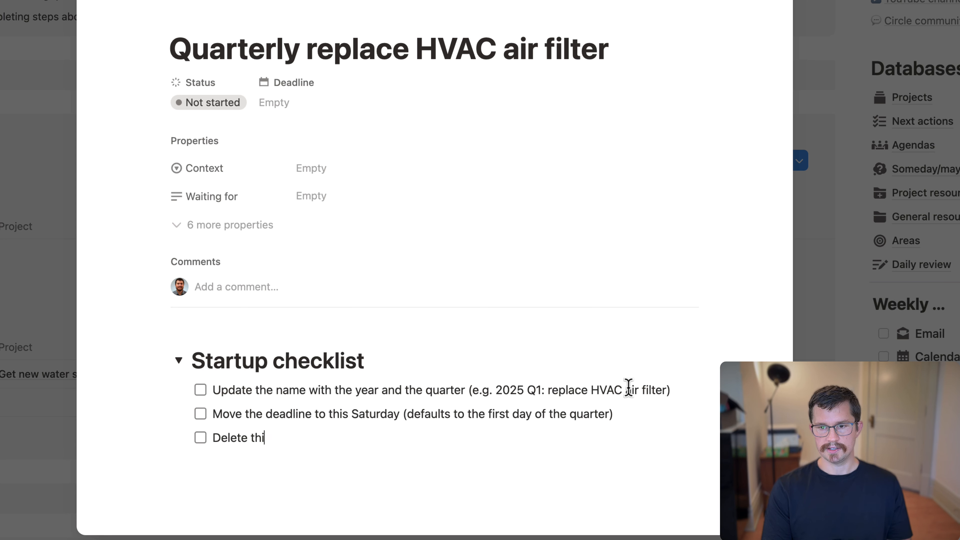
type("list")
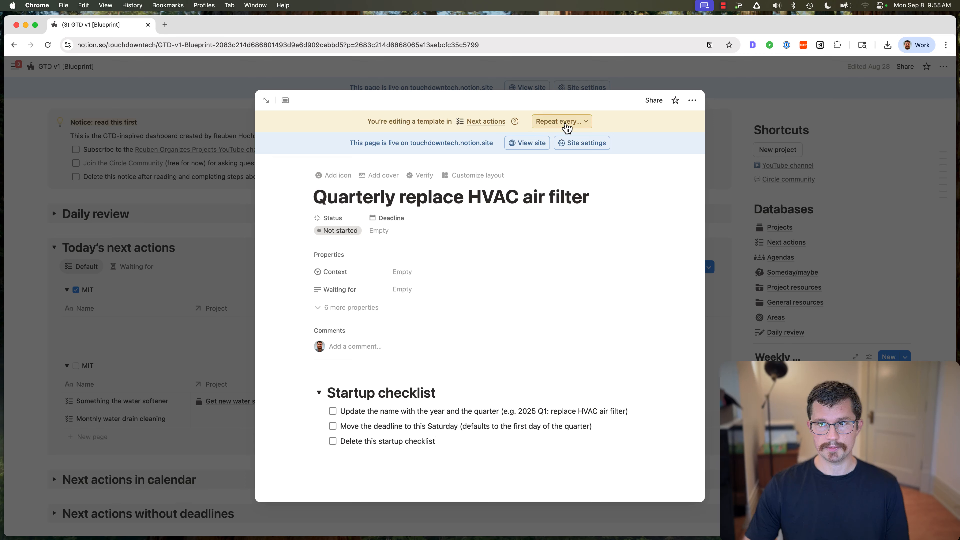
left_click(567, 125)
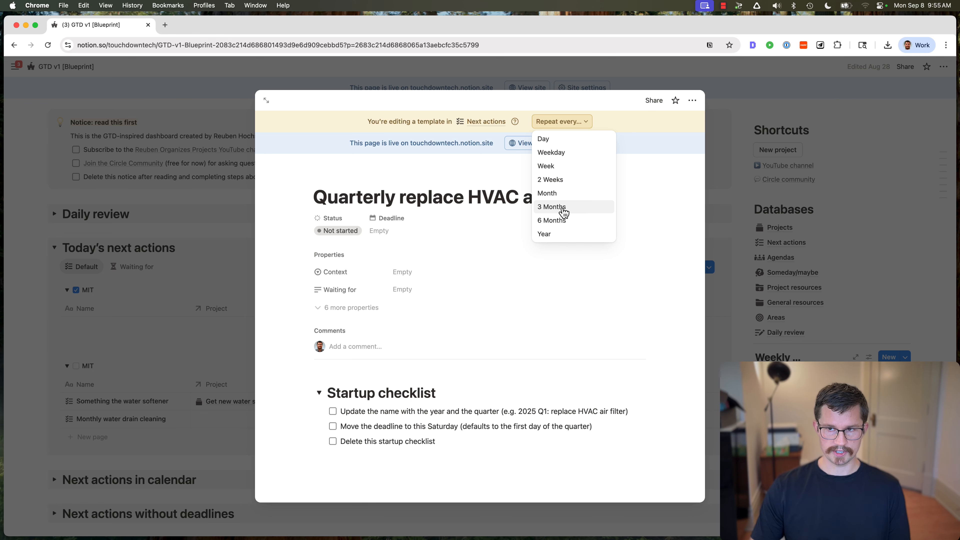
left_click(564, 212)
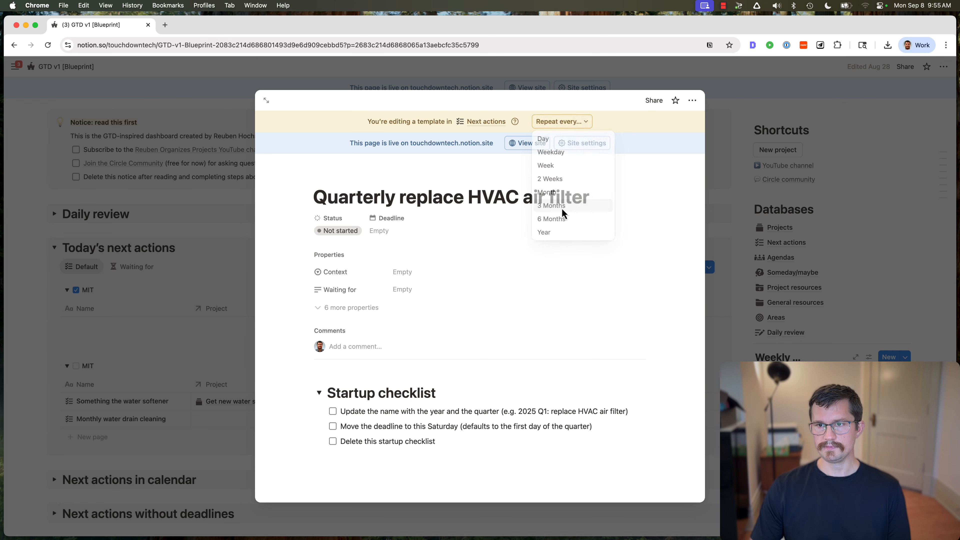
left_click(570, 124)
left_click(488, 326)
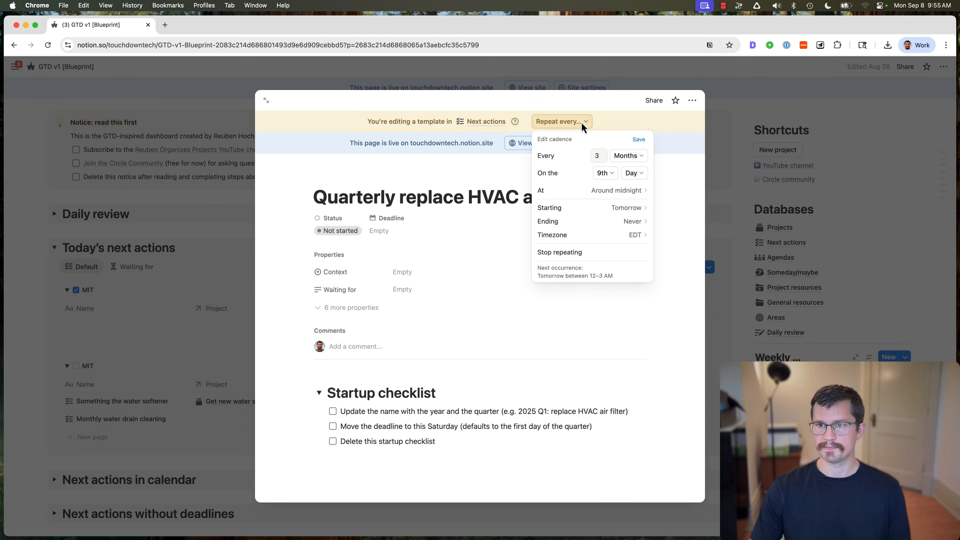
left_click(582, 126)
left_click(477, 305)
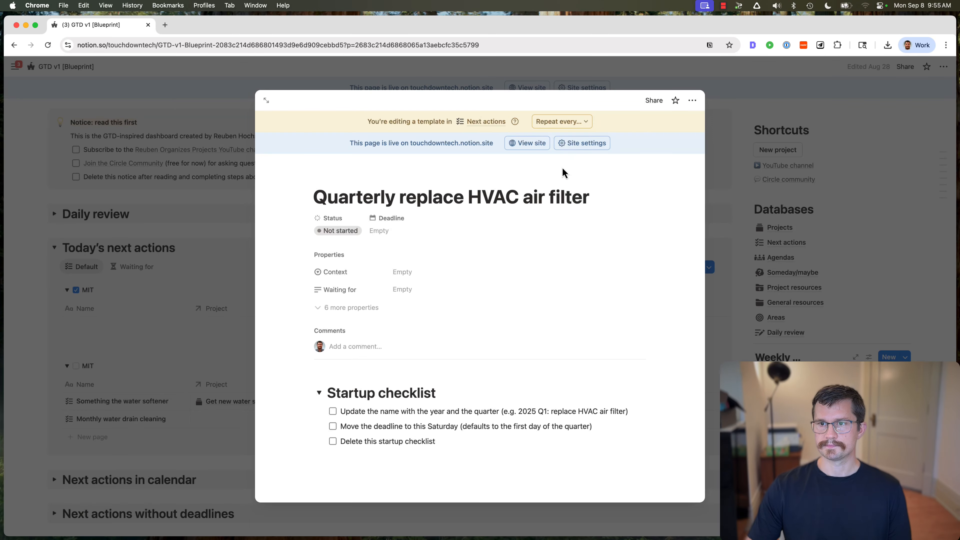
Set the template's repeat cadence to every 3 months
left_click(569, 124)
left_click(564, 209)
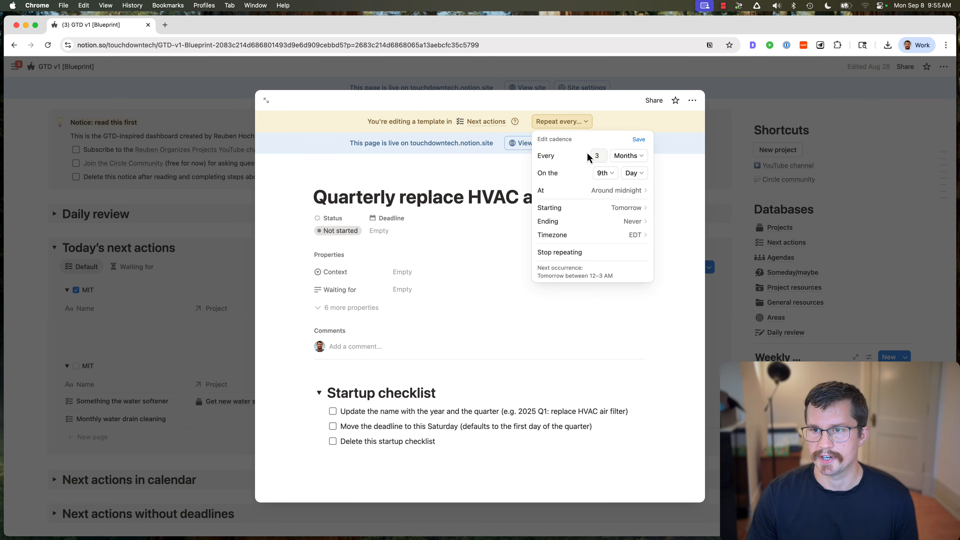
left_click(598, 154)
type("2")
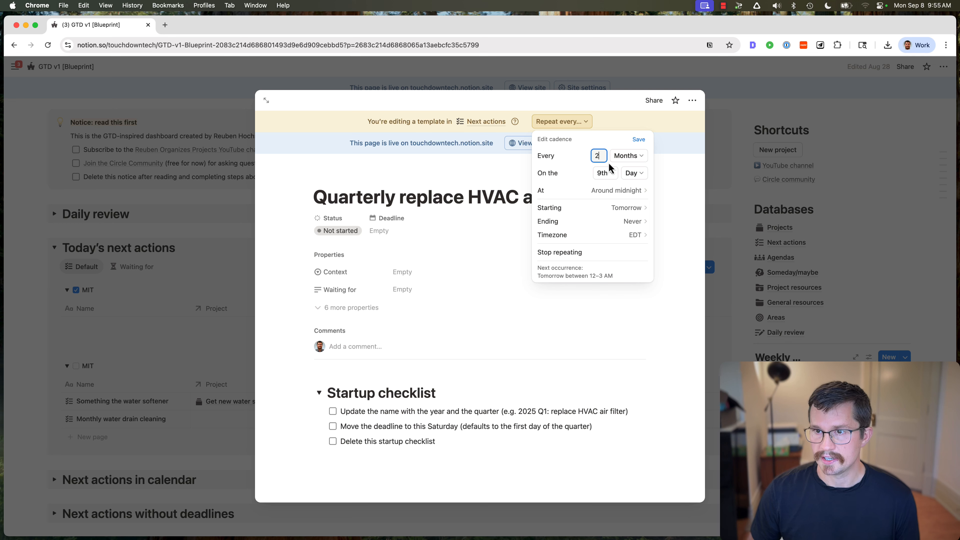
key("Down")
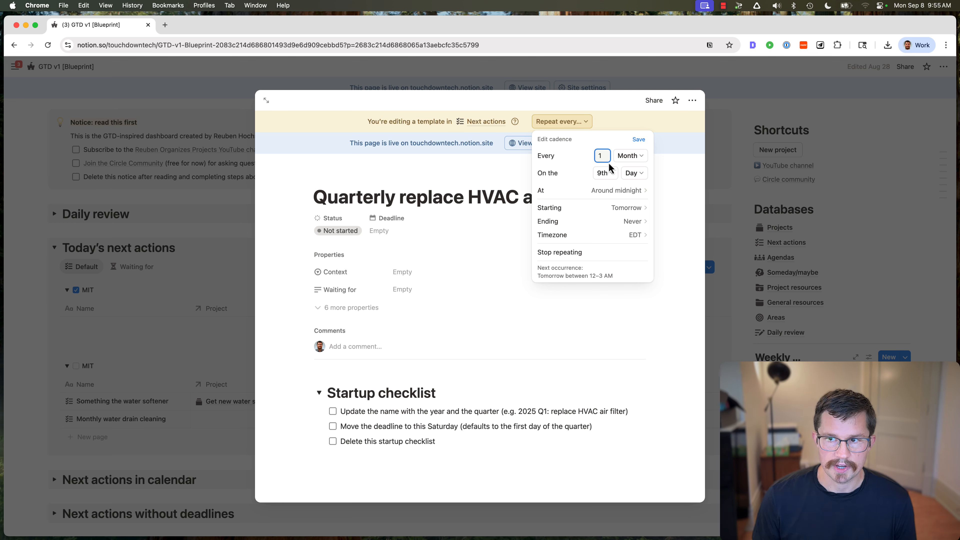
key("Up")
key("Up")
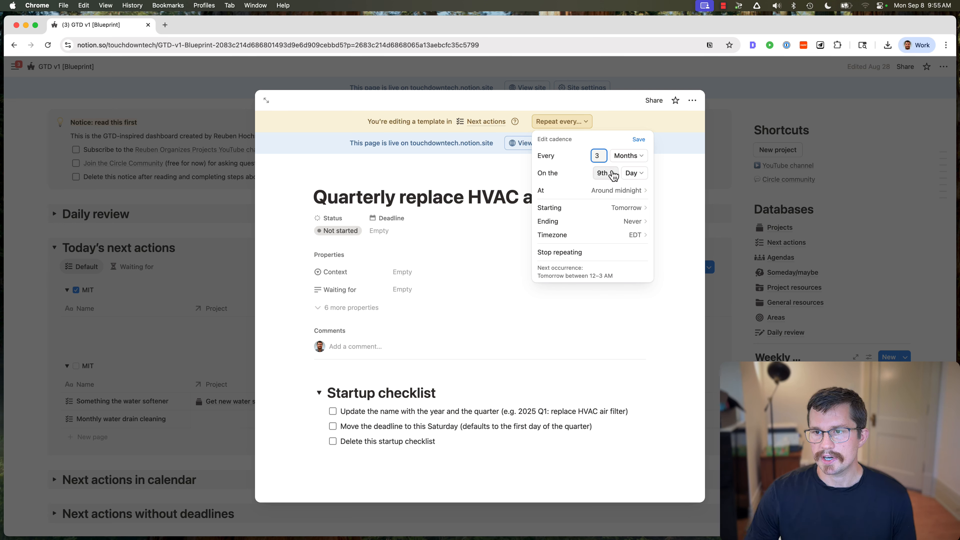
Make the recurrence fall on the 1st day of the month
left_click(612, 176)
left_click(548, 189)
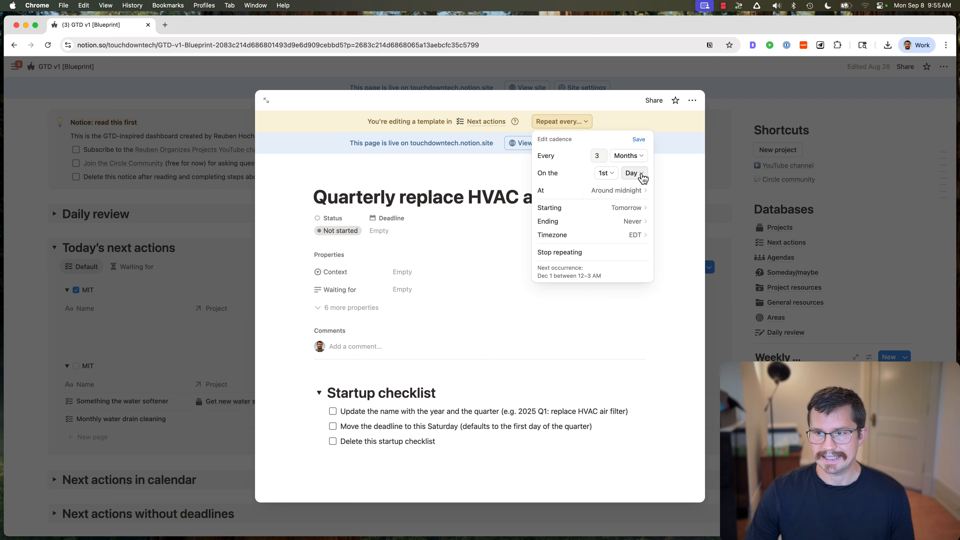
left_click(637, 178)
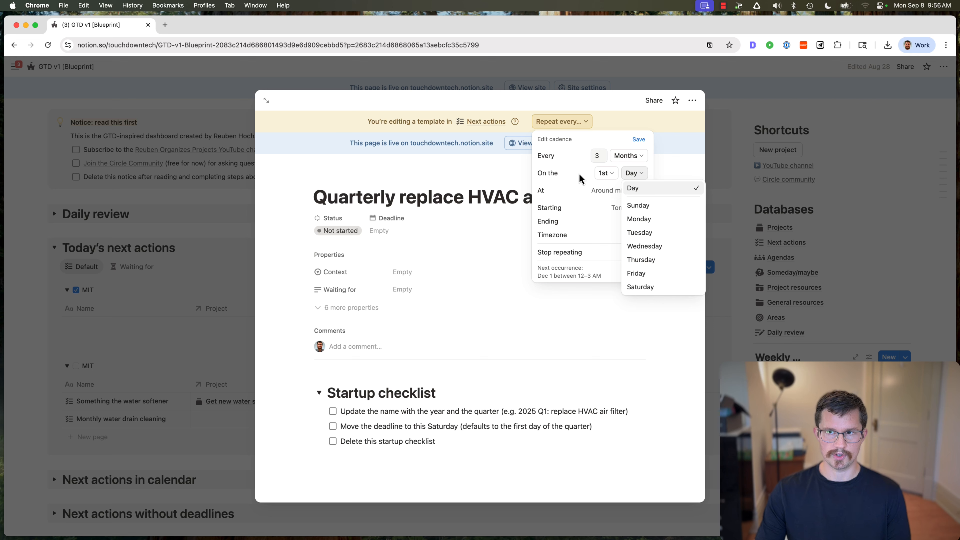
left_click(586, 182)
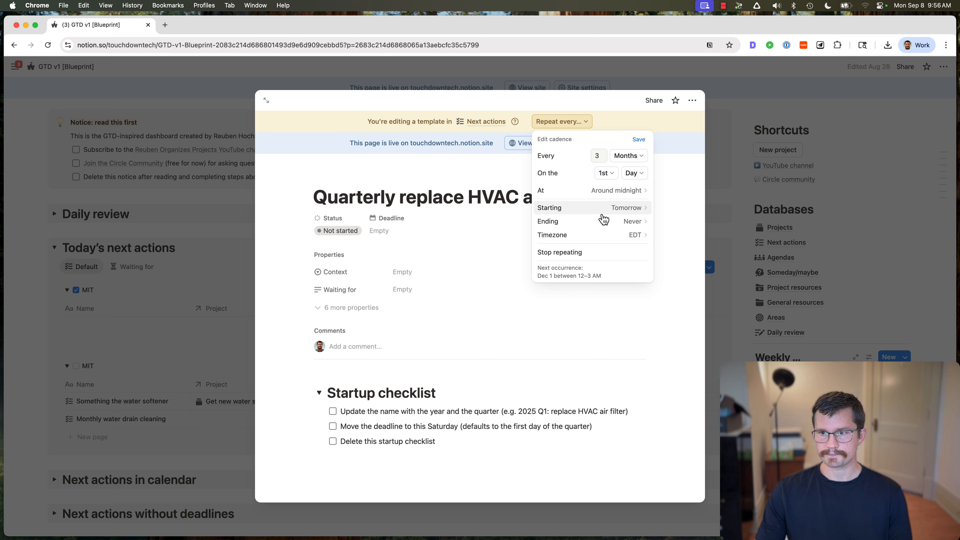
Set the recurrence to start on October 1, 2025, and save the cadence
left_click(627, 212)
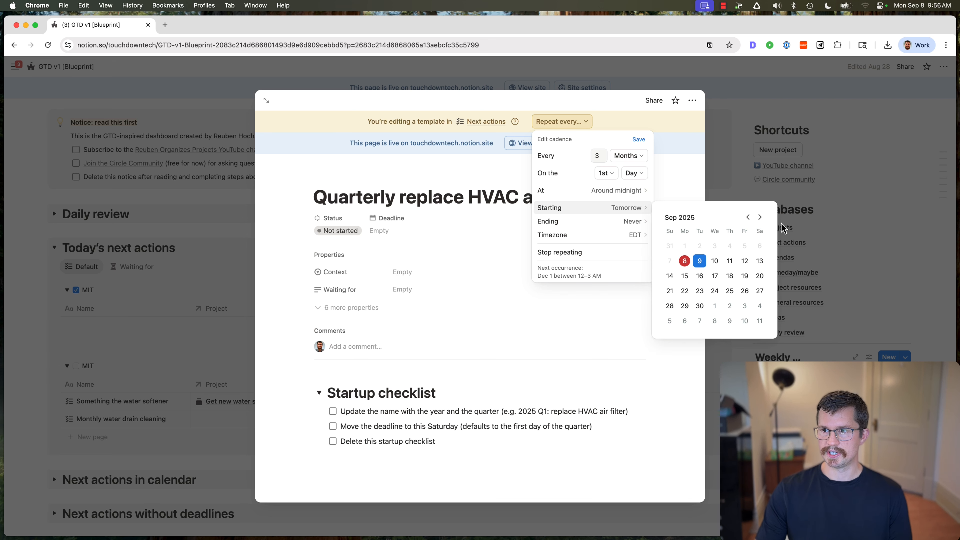
left_click(760, 217)
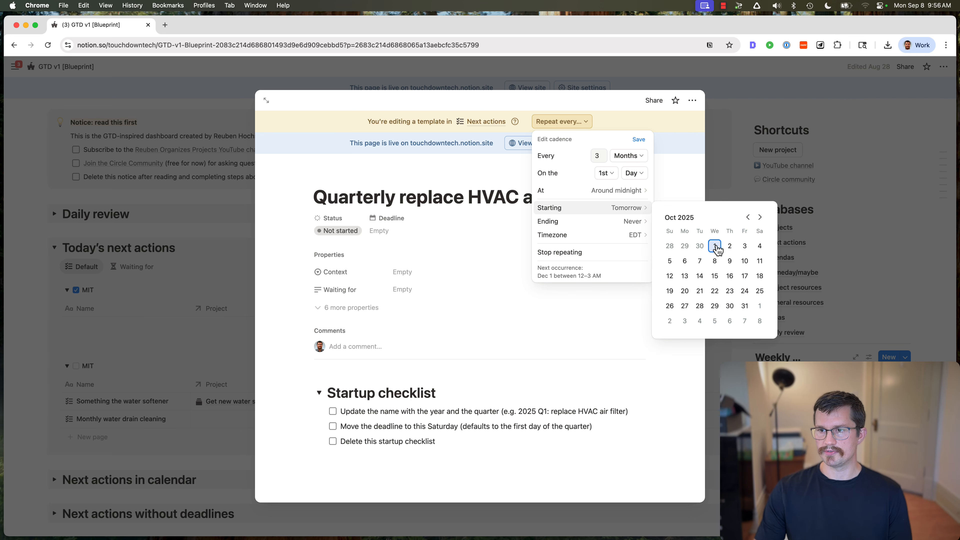
left_click(716, 247)
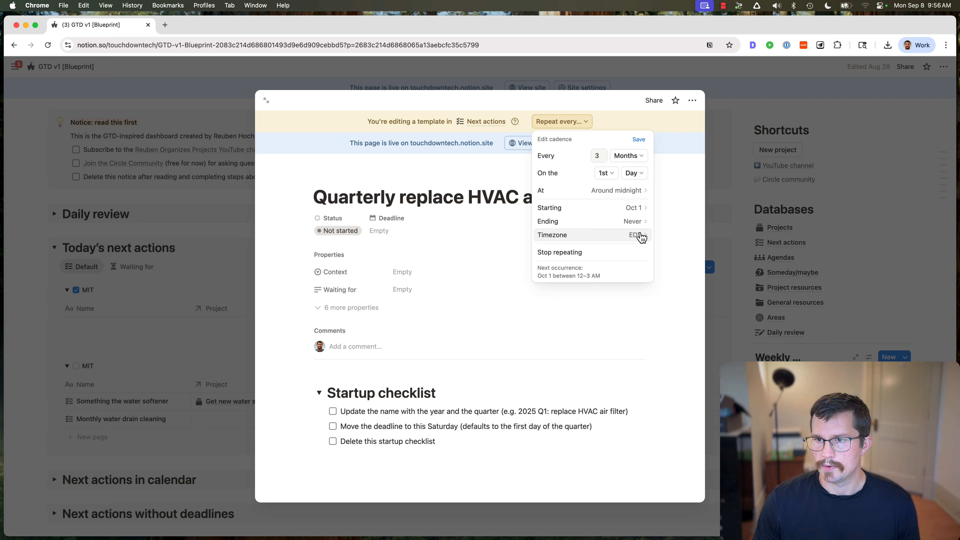
left_click(638, 139)
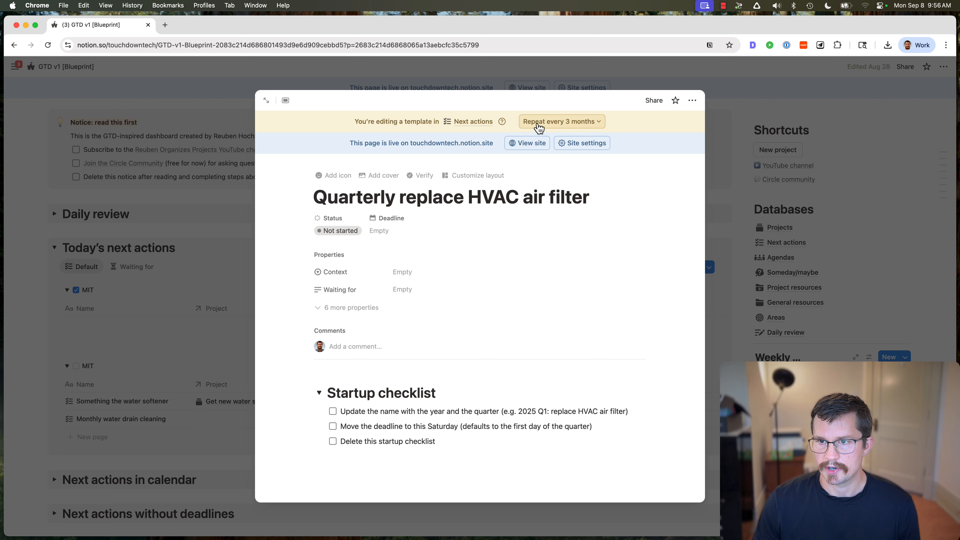
Set the template's Deadline to the dynamic Today value, the date when duplicated
scroll(502, 480, "down", 1)
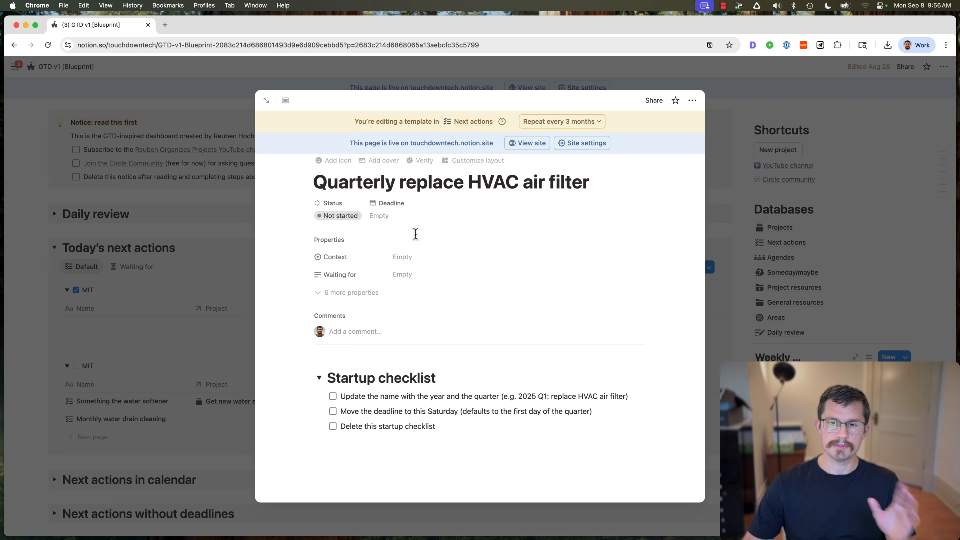
scroll(395, 213, "down", 1)
scroll(381, 217, "up", 1)
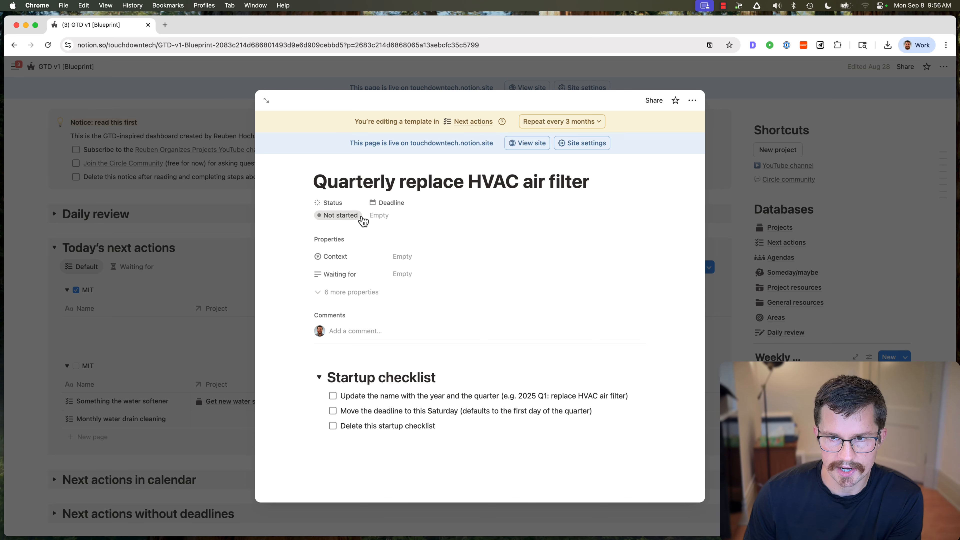
left_click(386, 218)
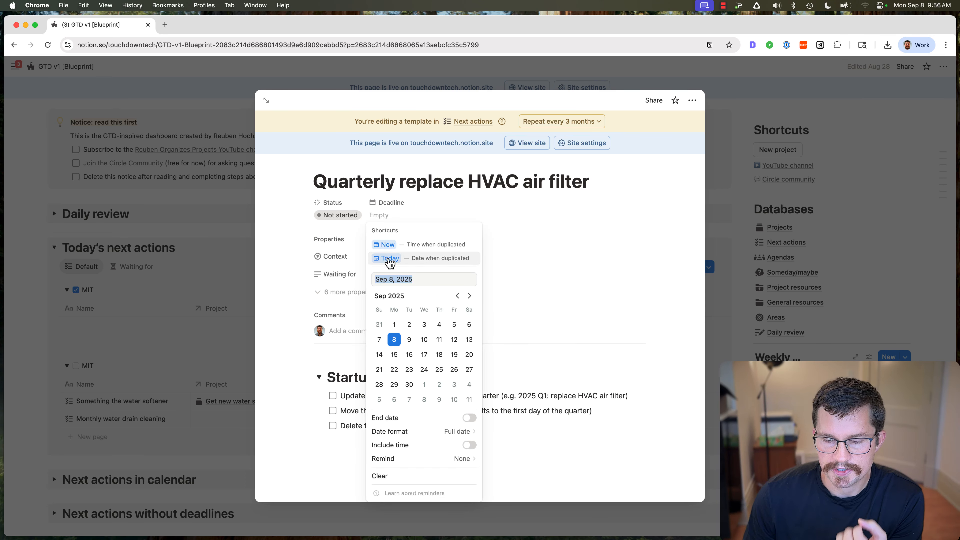
left_click(390, 259)
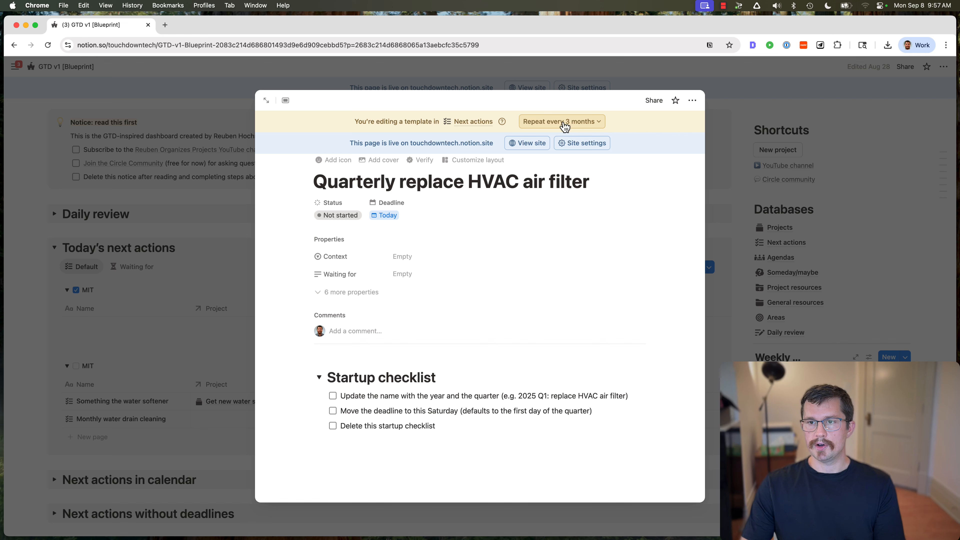
Check the template's saved repeat cadence, and close the template to return to the dashboard
left_click(565, 126)
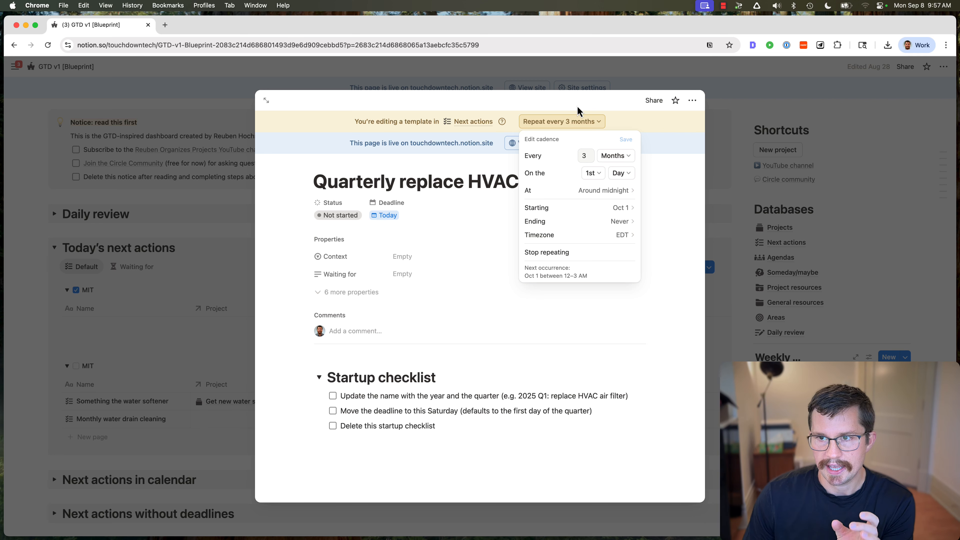
left_click(621, 88)
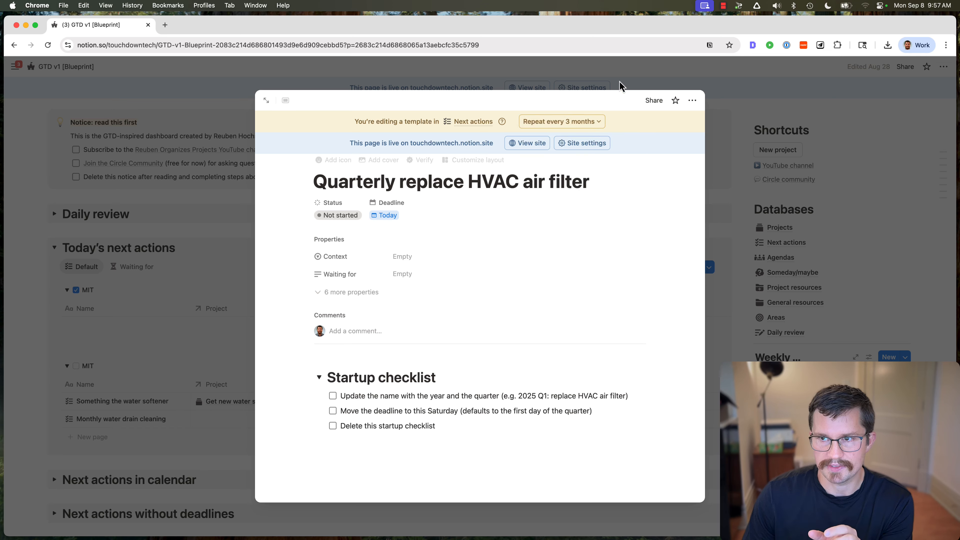
left_click(624, 77)
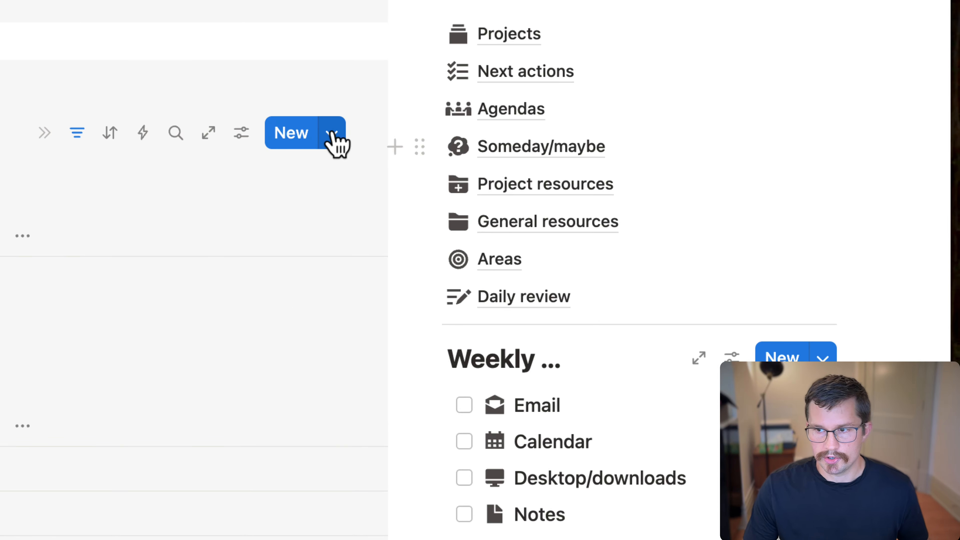
Reopen the "Quarterly replace HVAC air filter" template for editing, give it the checklist icon in the dark default colour, and close it
left_click(333, 137)
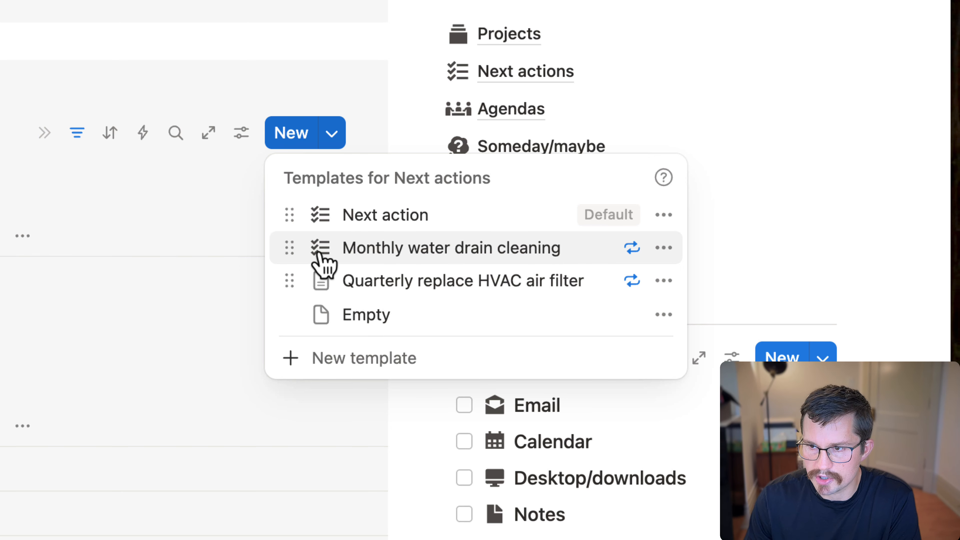
left_click(666, 291)
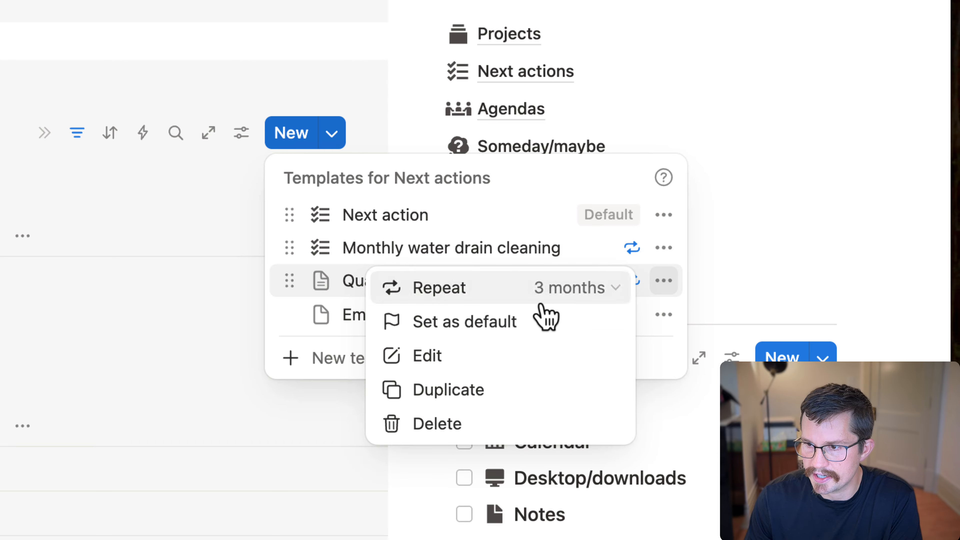
left_click(435, 355)
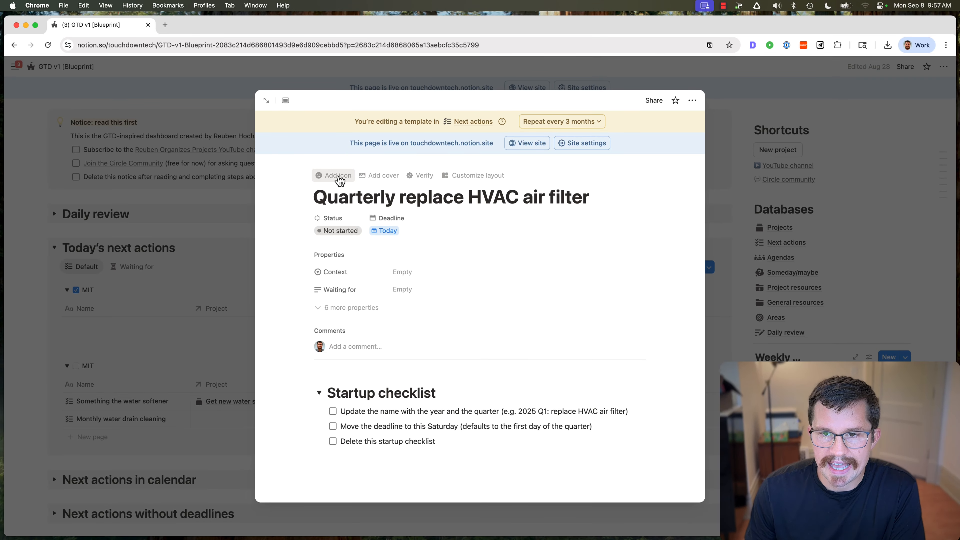
left_click(339, 177)
left_click(340, 187)
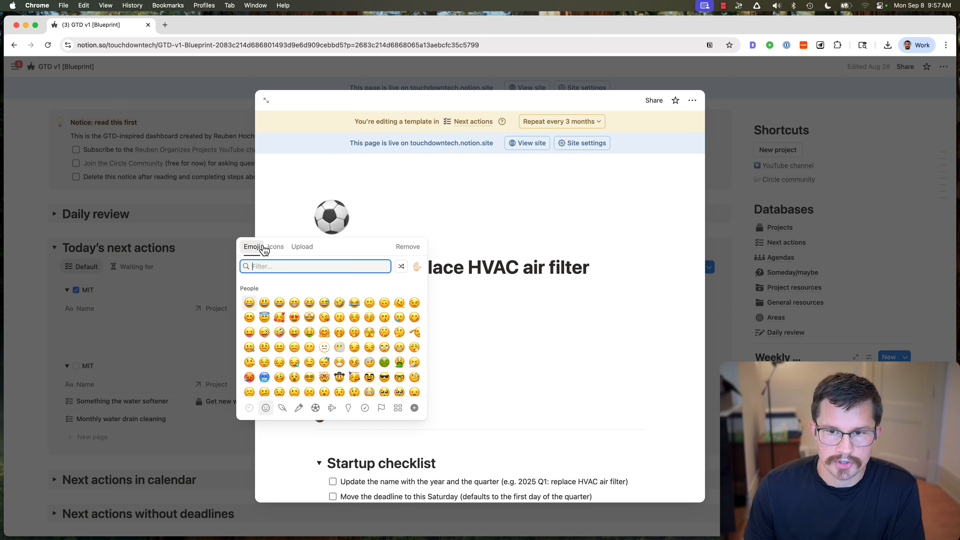
left_click(304, 248)
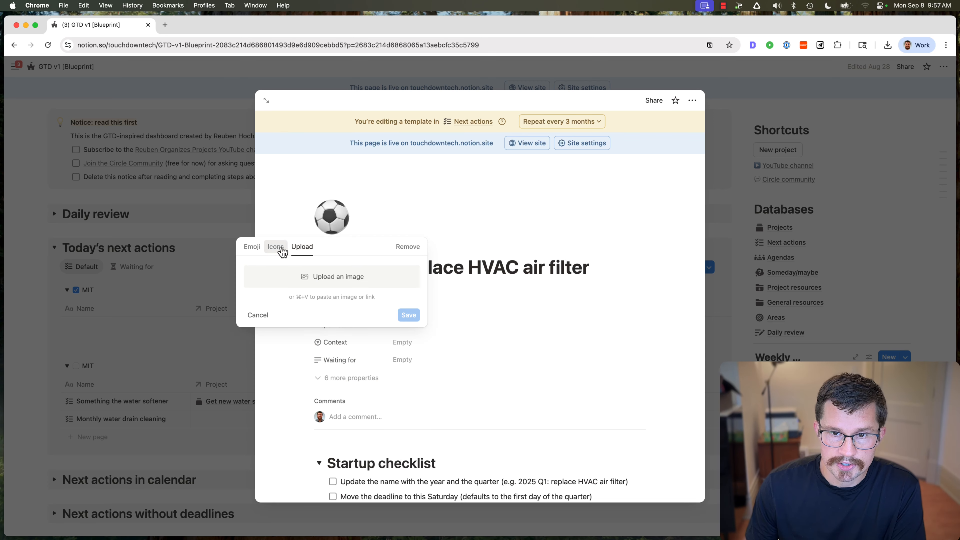
left_click(282, 249)
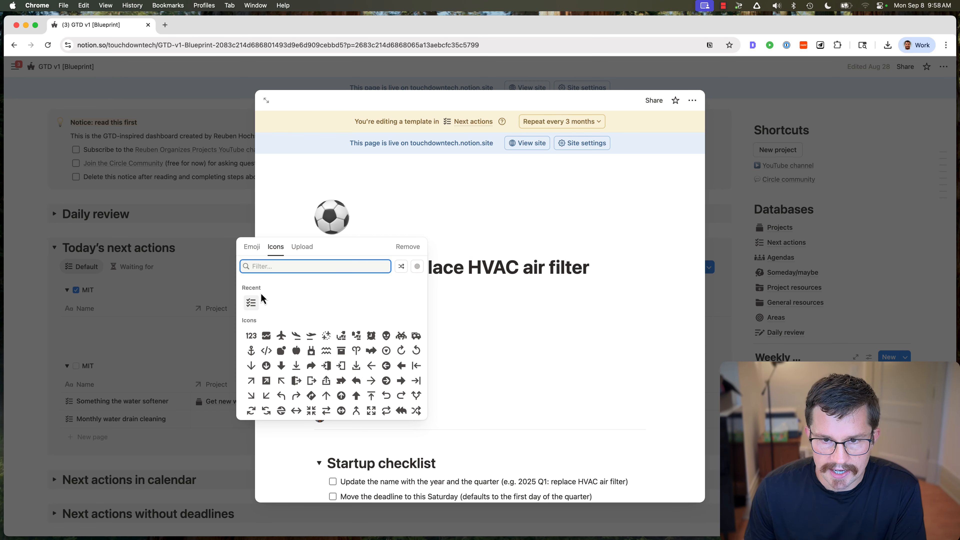
left_click(252, 308)
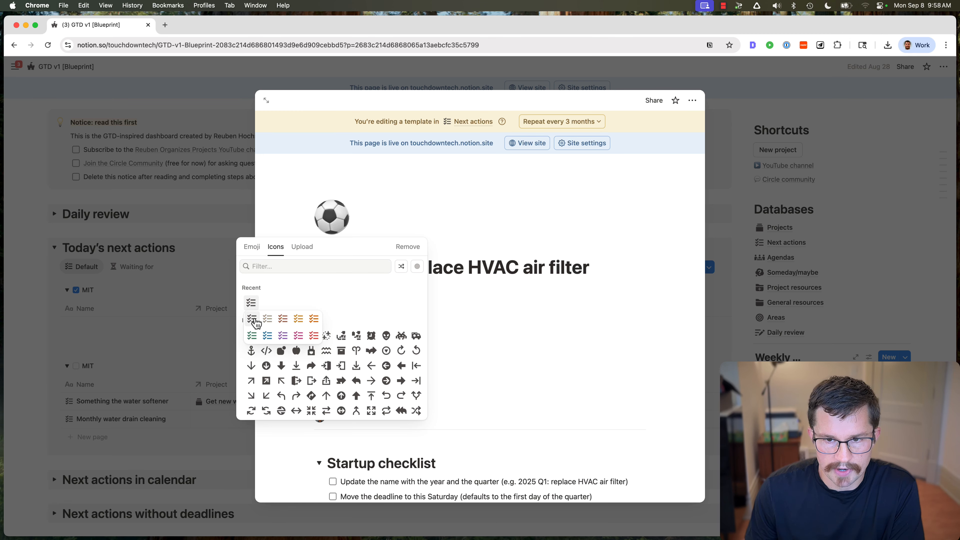
left_click(252, 319)
left_click(723, 77)
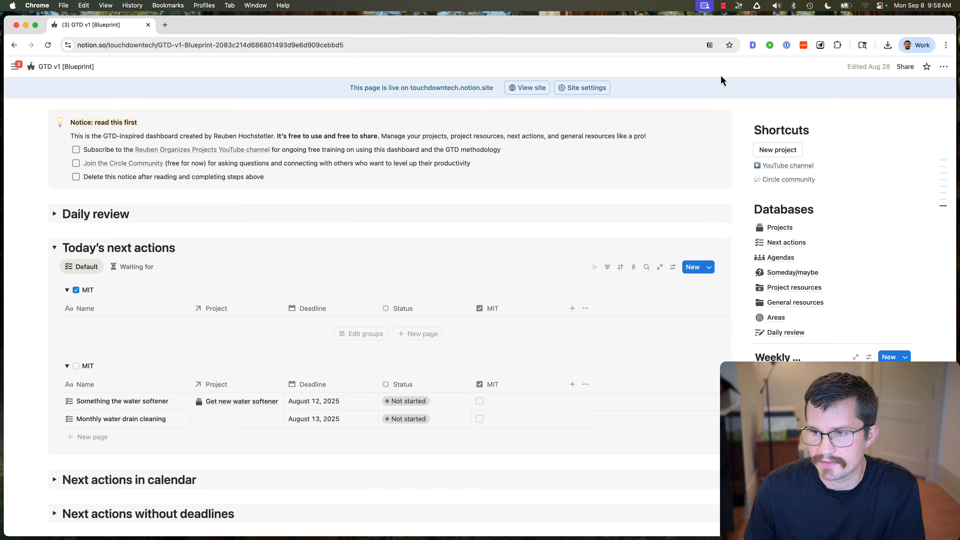
Open the list of Next actions templates to check the HVAC air filter template's entry and icon
left_click(709, 269)
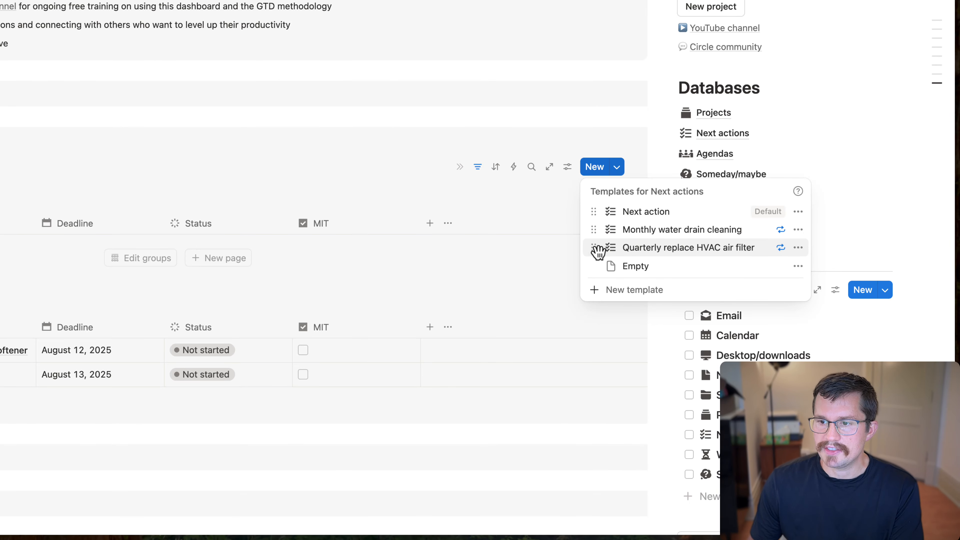
mouse_move(598, 247)
left_mouse_down()
mouse_move(596, 226)
mouse_move(596, 258)
left_mouse_up()
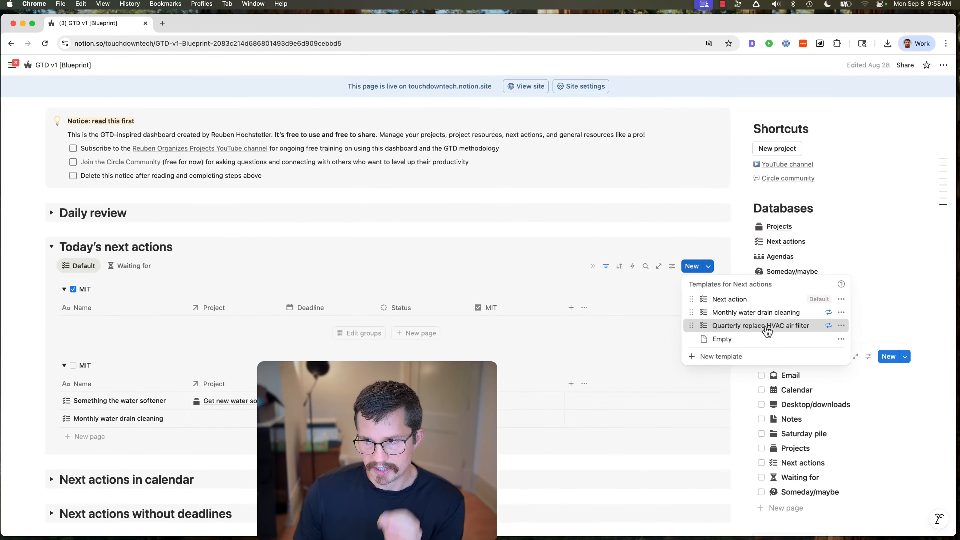
Create a next action from the "Quarterly replace HVAC air filter" template and rename it "2025 Q3: replace HVAC air filter"
left_click(767, 331)
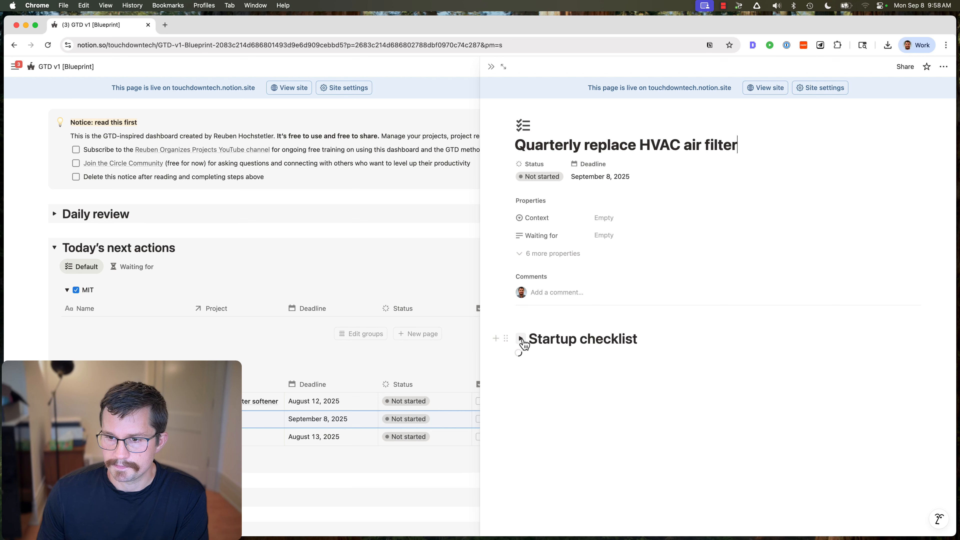
left_click(521, 338)
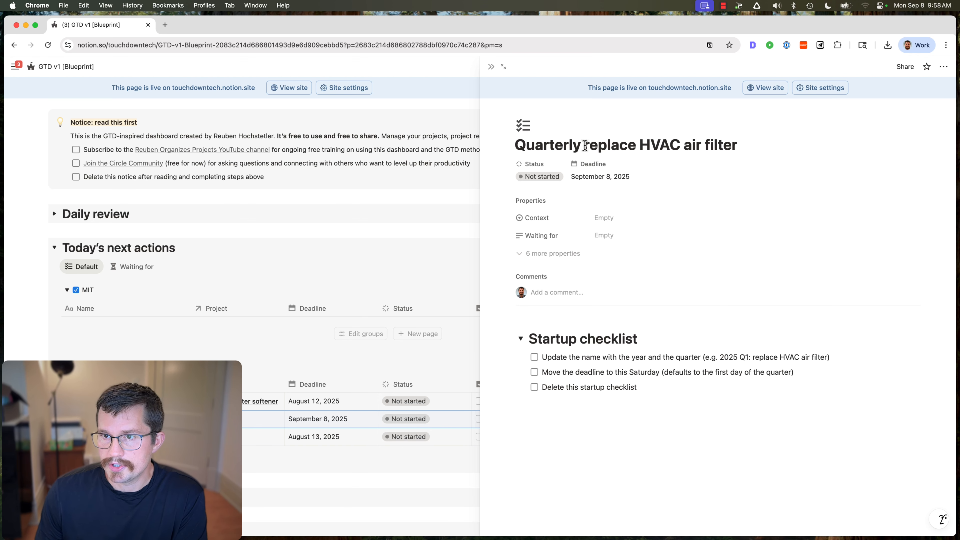
left_click_drag(585, 144, 519, 145)
left_click(530, 145)
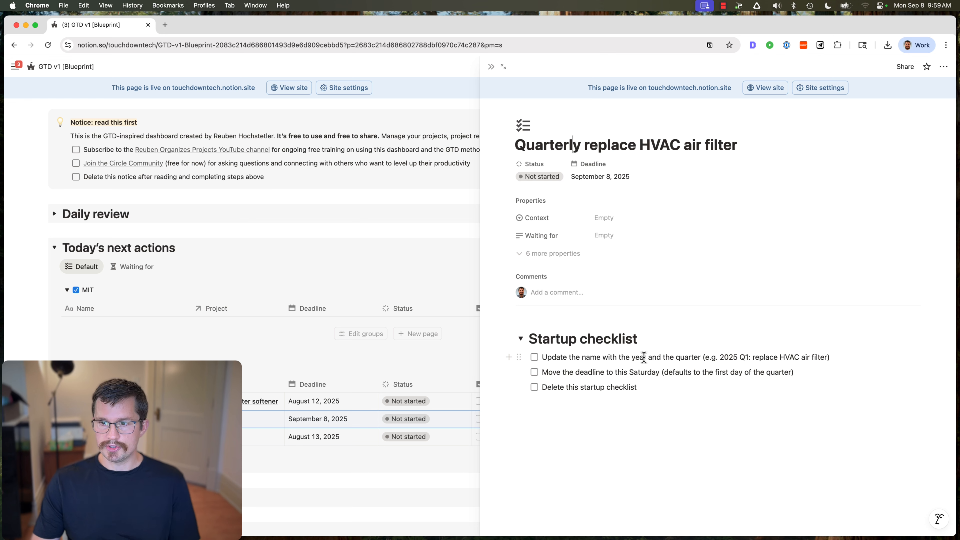
double_click(558, 147)
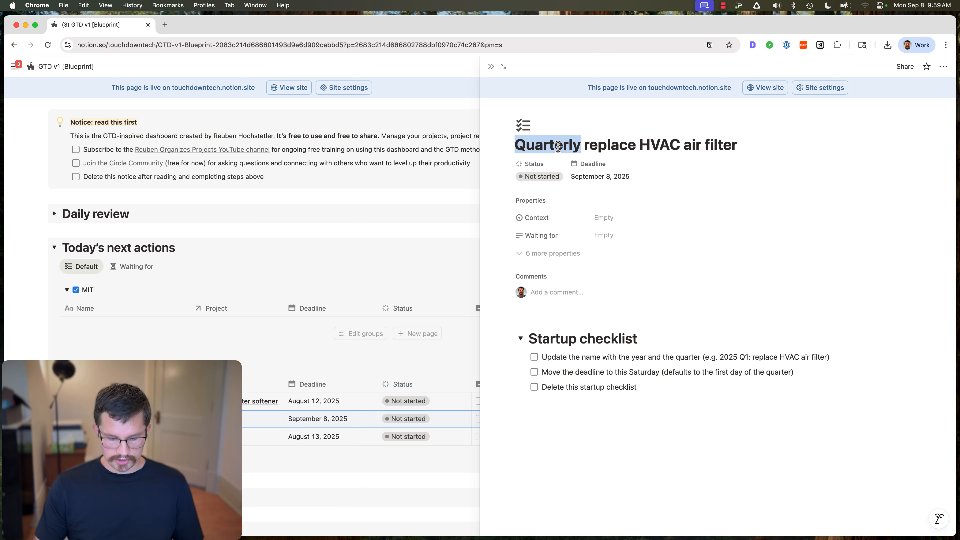
type("2025")
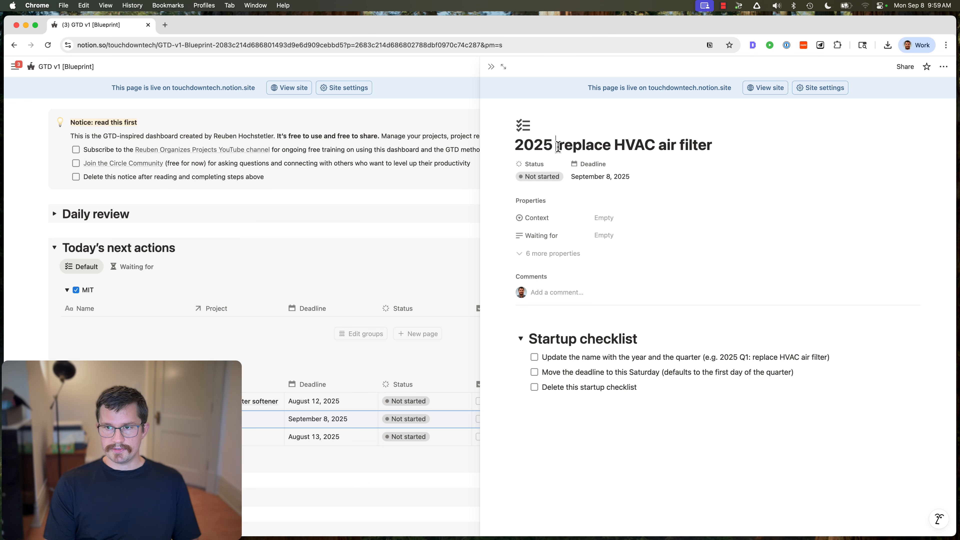
type(" Q3:")
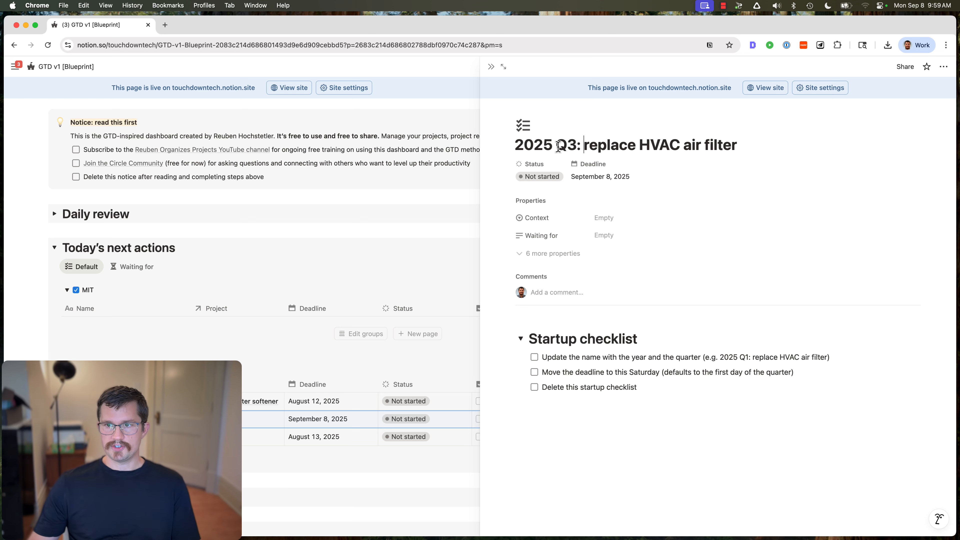
Set the new next action's Deadline to Saturday, September 13, 2025
left_click(591, 179)
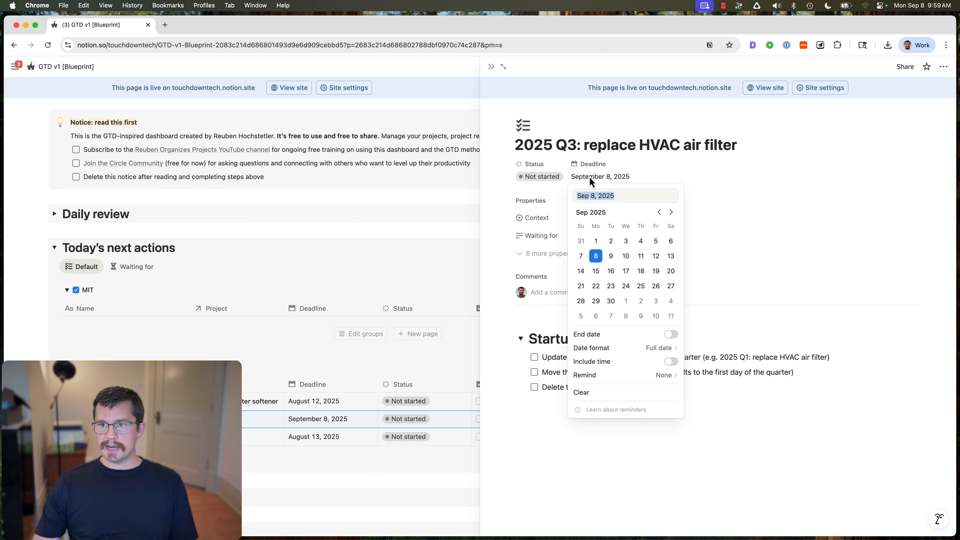
left_click(671, 257)
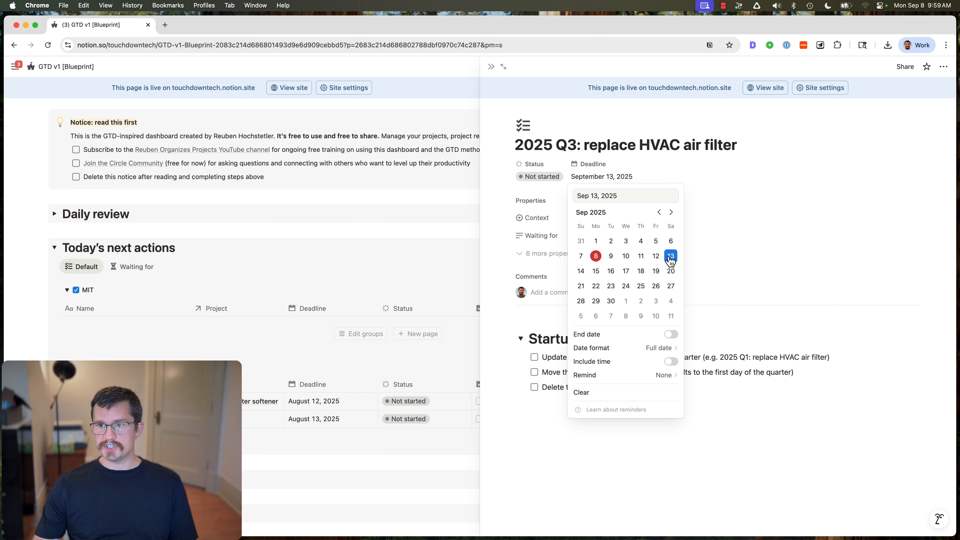
left_click(748, 403)
Mark all three Startup checklist items as done, and delete the whole checklist with its heading from the next action
left_click(535, 358)
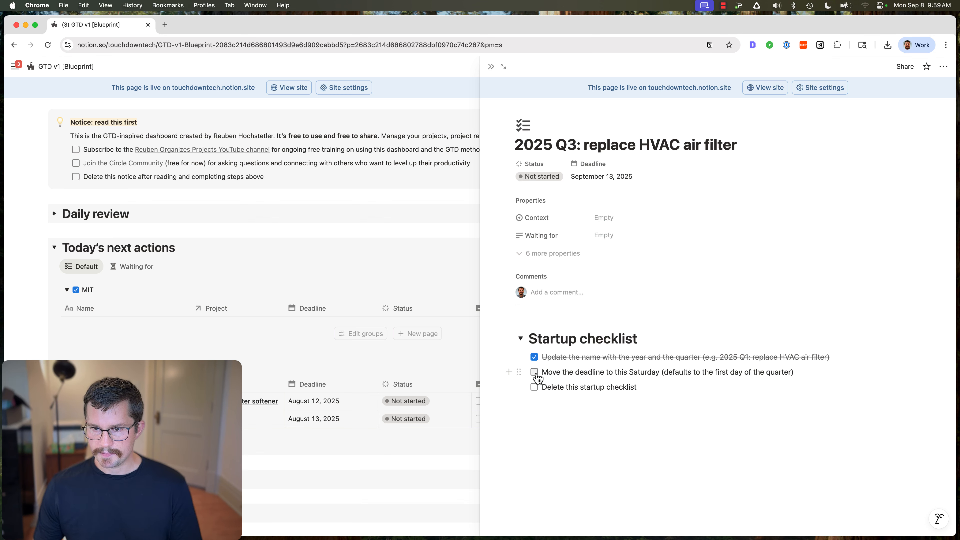
left_click(535, 372)
left_click(535, 387)
left_click_drag(647, 386, 579, 337)
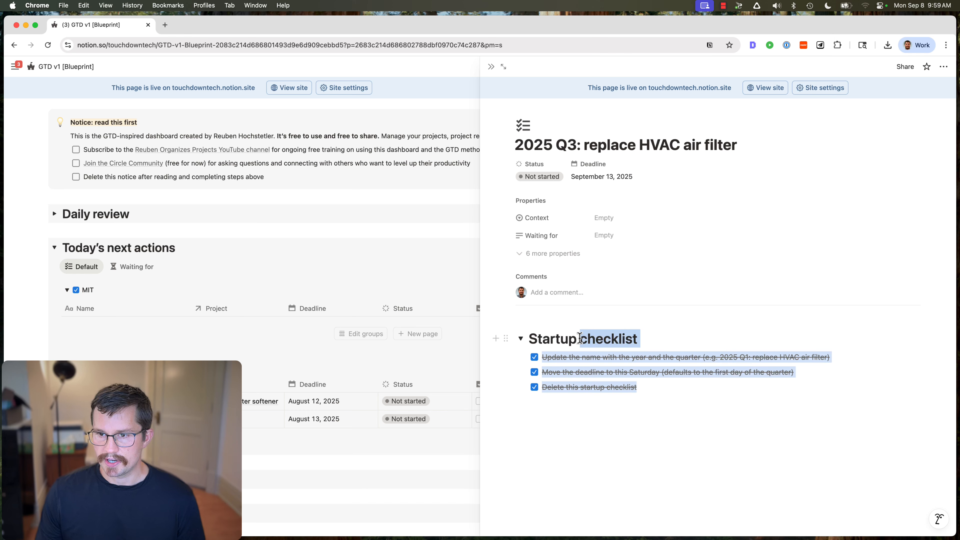
key("BackSpace")
key("alt+BackSpace")
key("BackSpace")
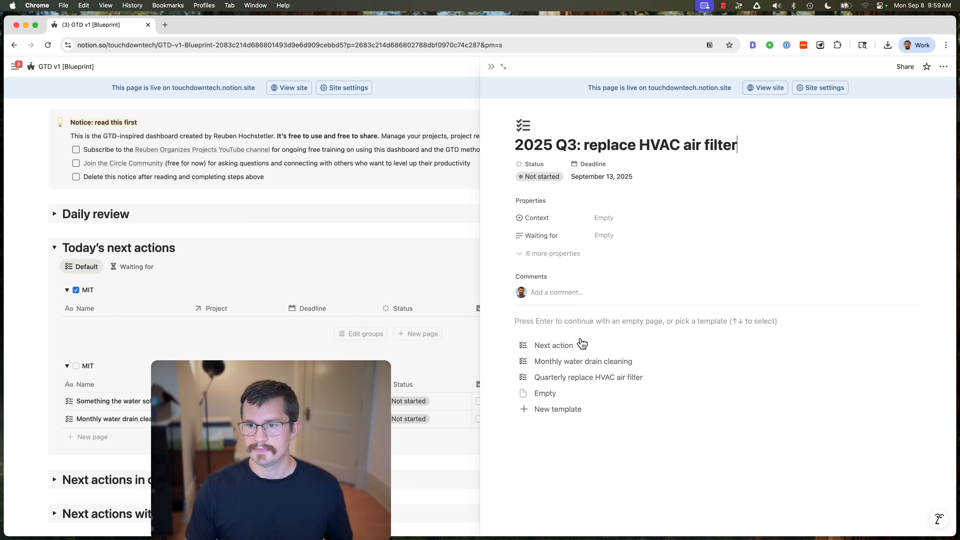
Close the next action and expand "Next actions in calendar" on the dashboard to check the task in the weekly view
left_click(492, 67)
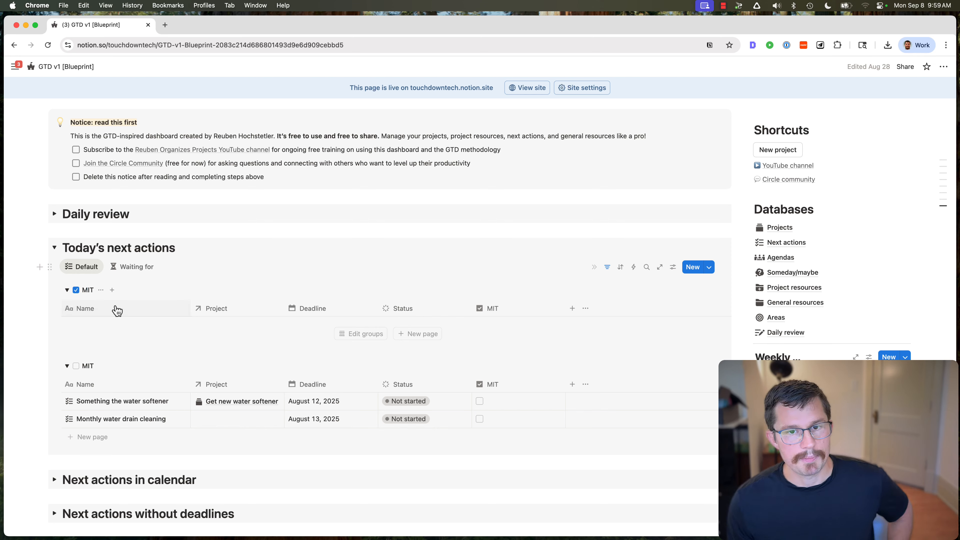
scroll(124, 348, "down", 3)
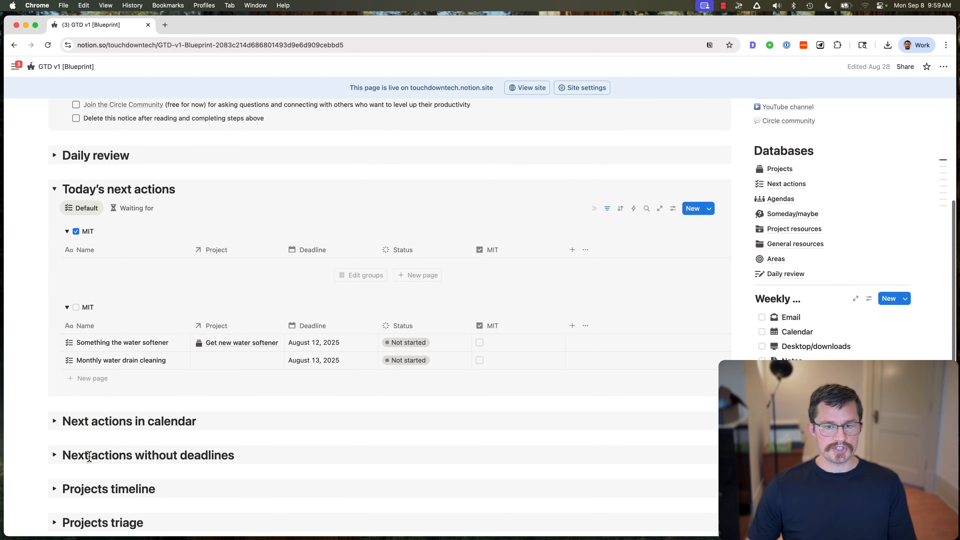
left_click(55, 421)
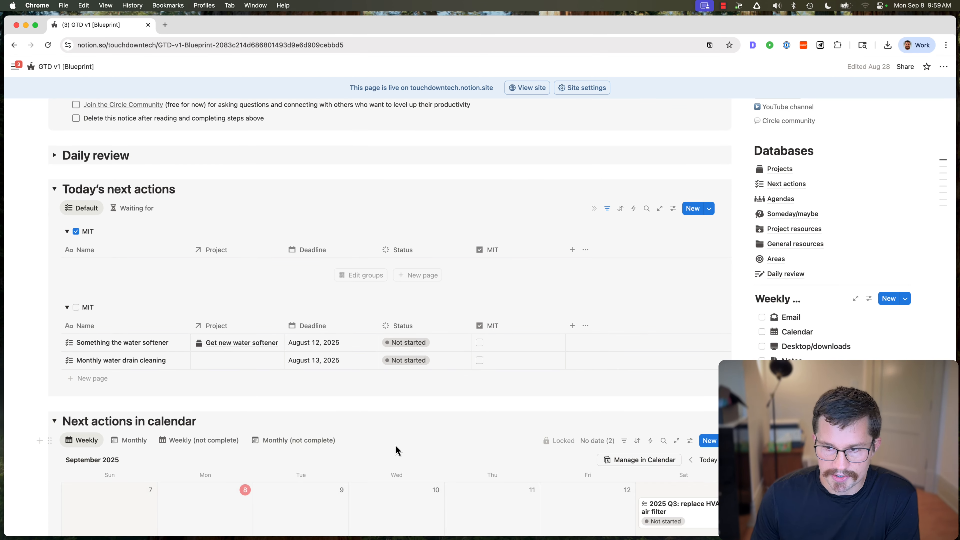
scroll(414, 462, "down", 5)
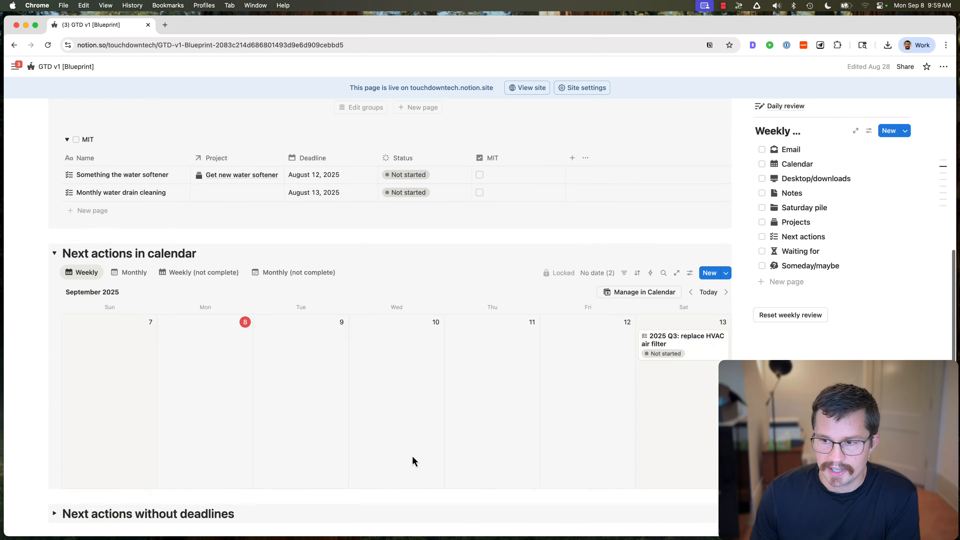
Open "2025 Q3: replace HVAC air filter" from the weekly calendar and move it to the trash
left_click(669, 354)
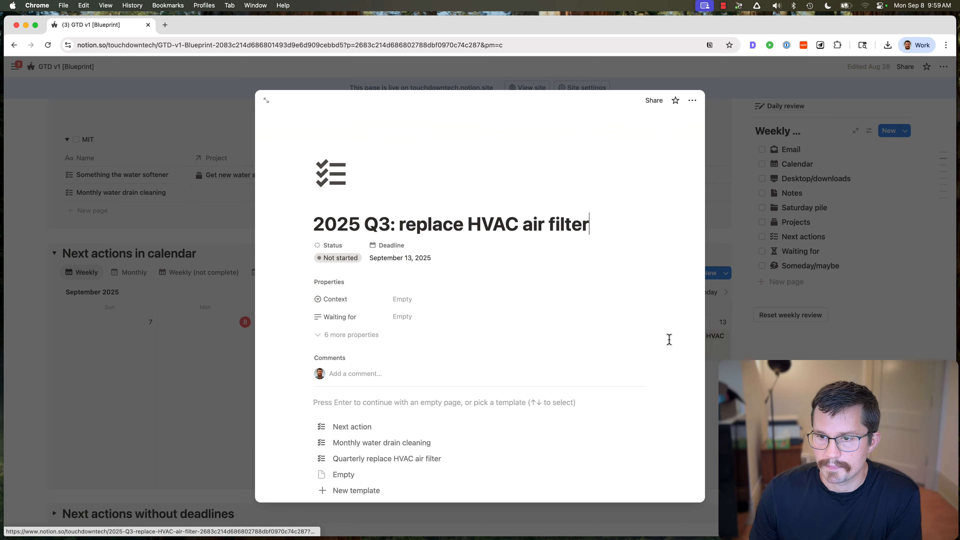
left_click(692, 100)
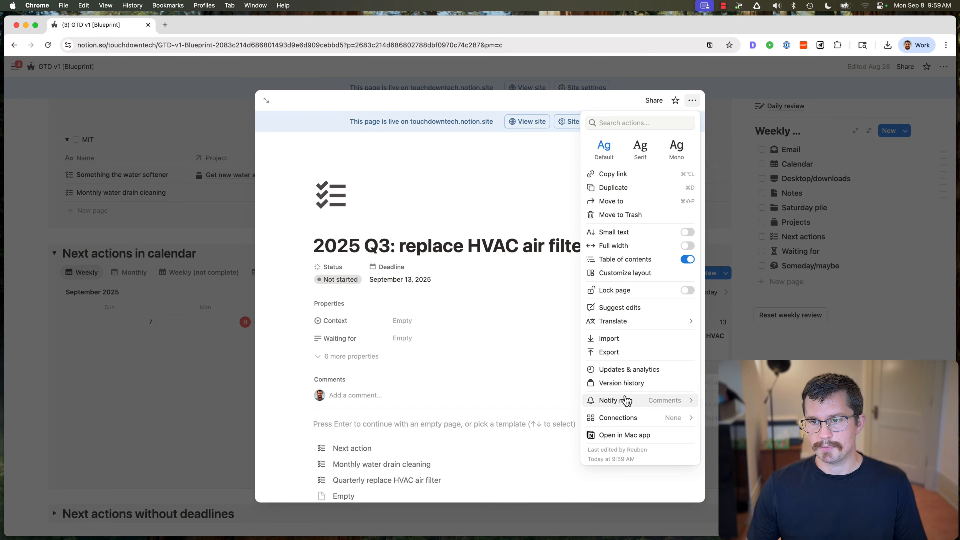
left_click(640, 214)
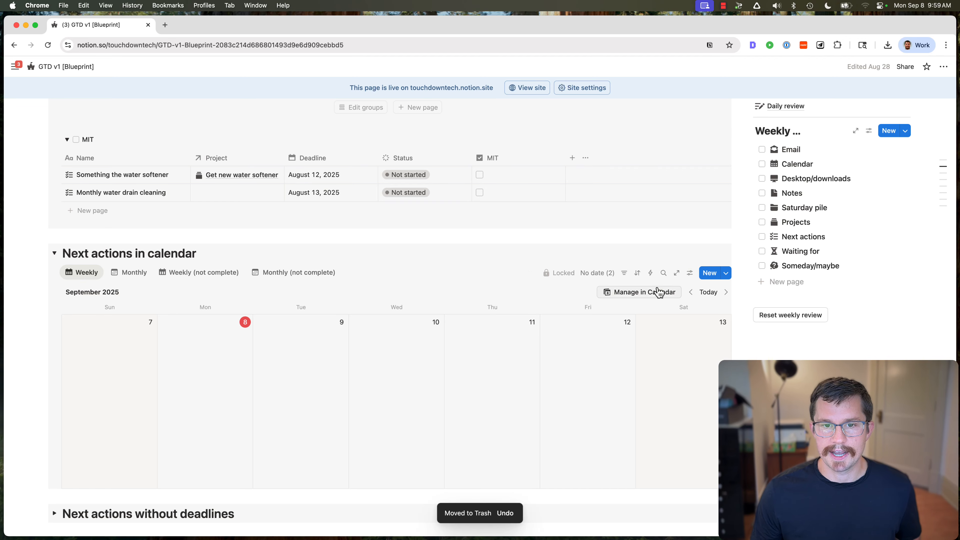
Delete the "Quarterly replace HVAC air filter" template from the Next actions templates
scroll(656, 287, "up", 5)
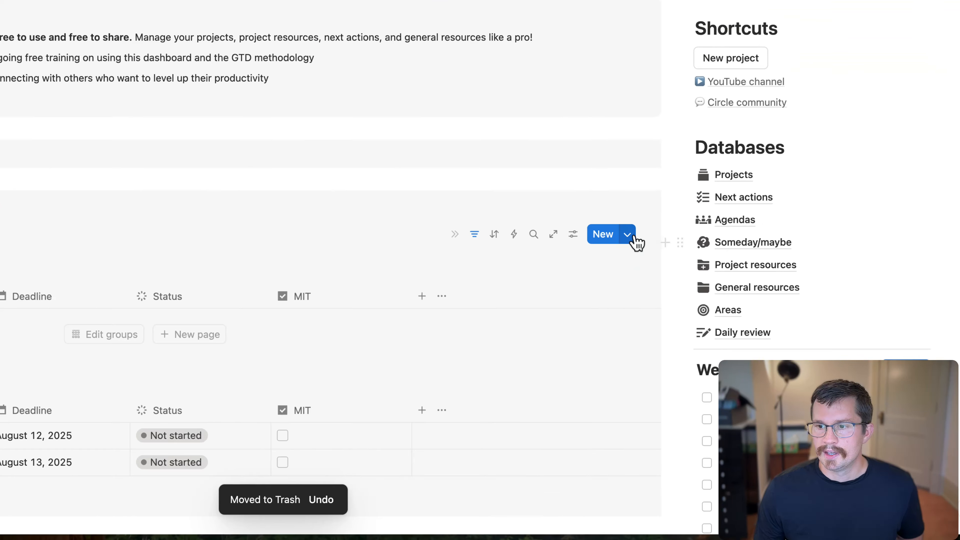
left_click(629, 235)
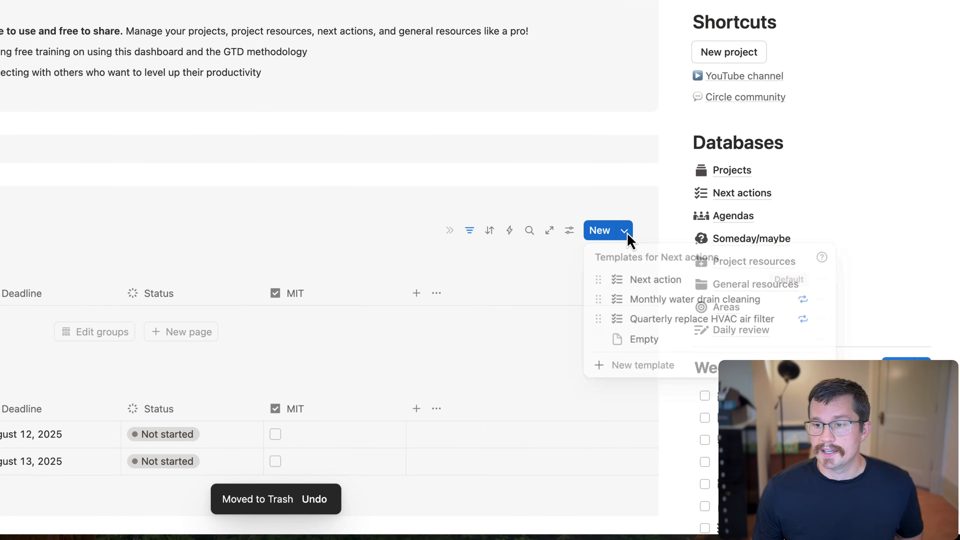
left_click(827, 325)
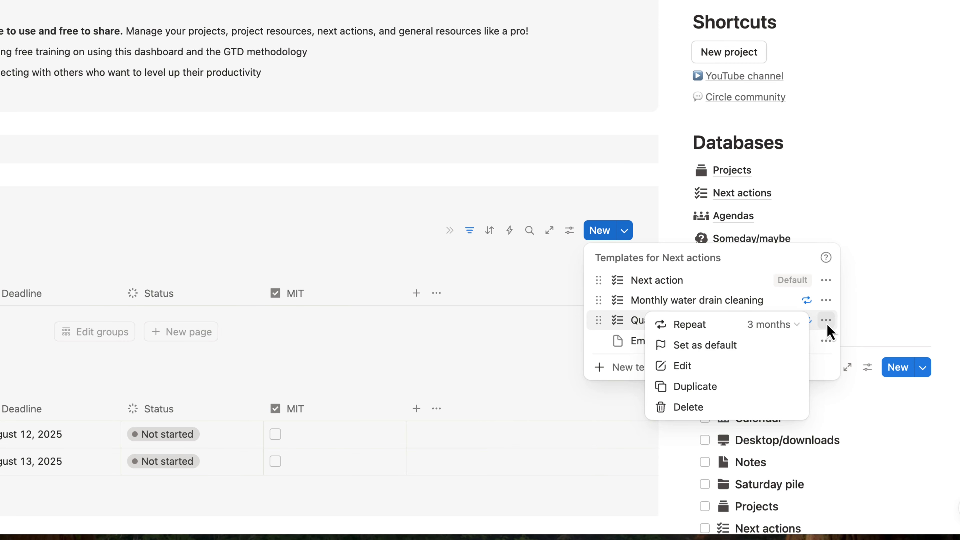
left_click(739, 408)
left_click(325, 180)
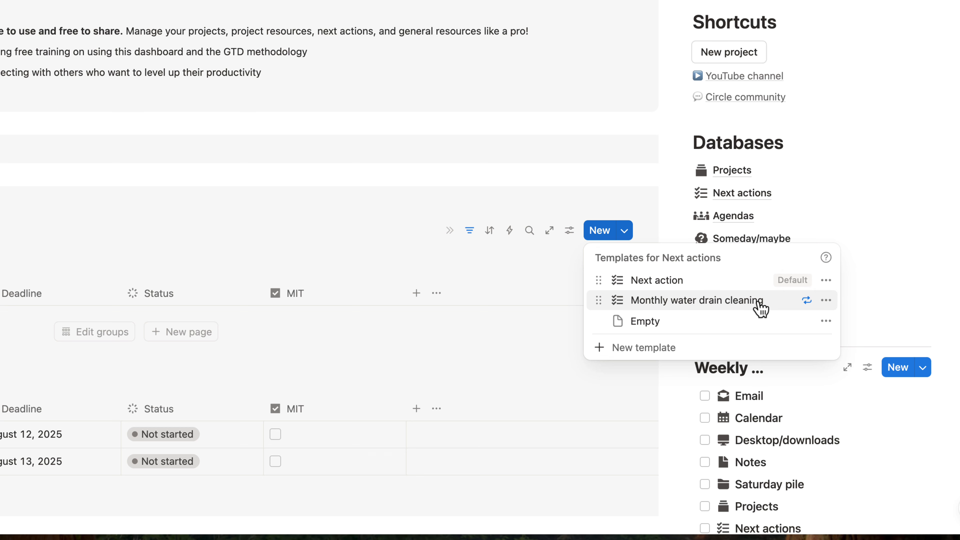
Duplicate the "Monthly water drain cleaning" template in the Next actions templates
left_click(826, 301)
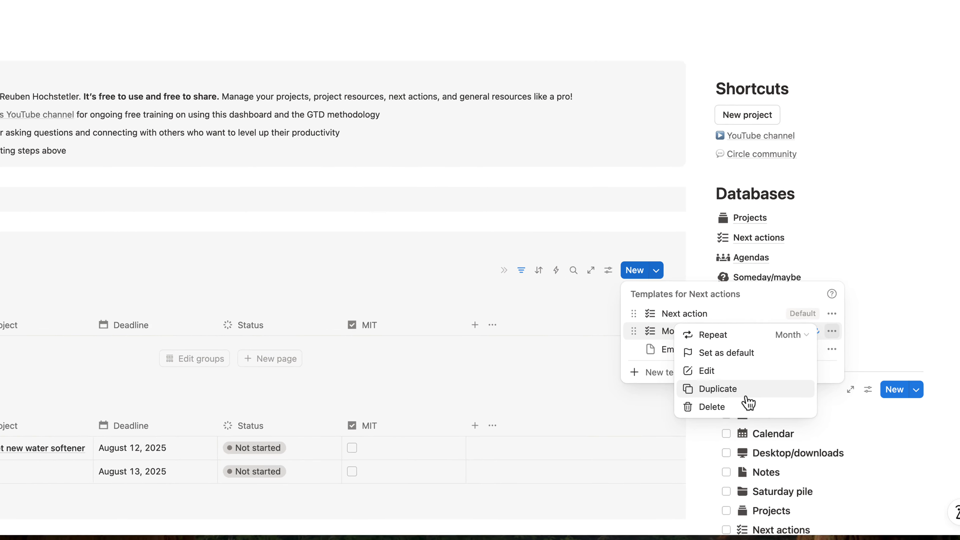
left_click(778, 430)
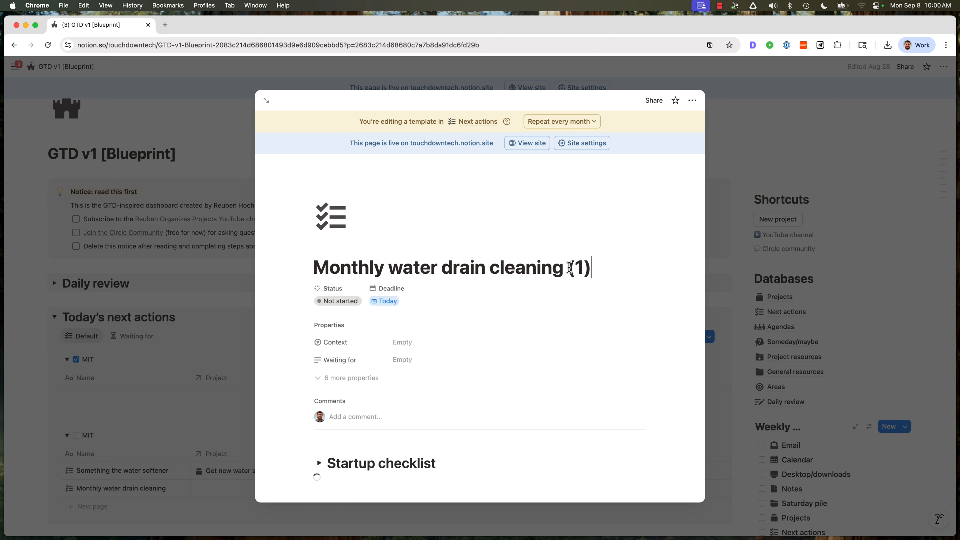
left_click_drag(567, 267, 588, 268)
left_click(595, 270)
Review the Startup checklist in the duplicated template, and move the duplicate to the trash
scroll(507, 274, "down", 3)
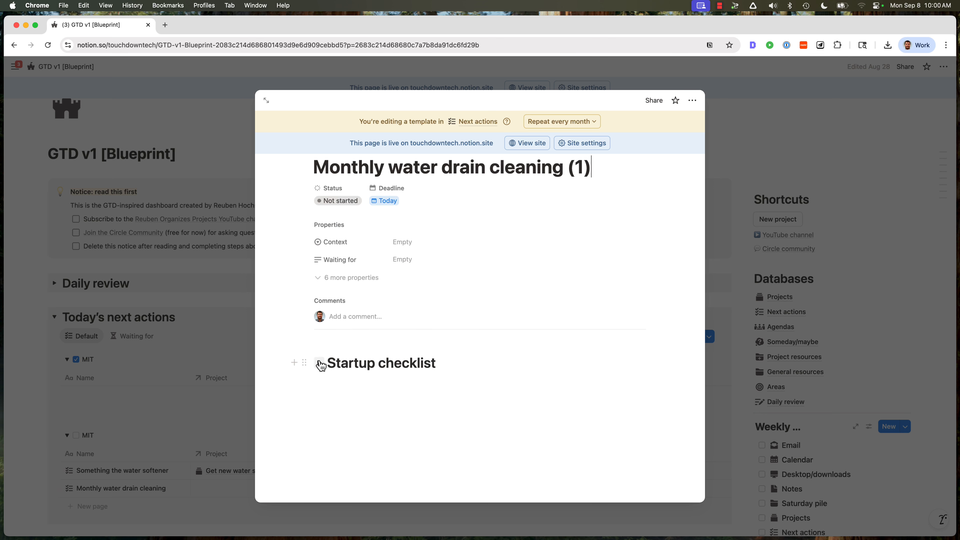
left_click(319, 363)
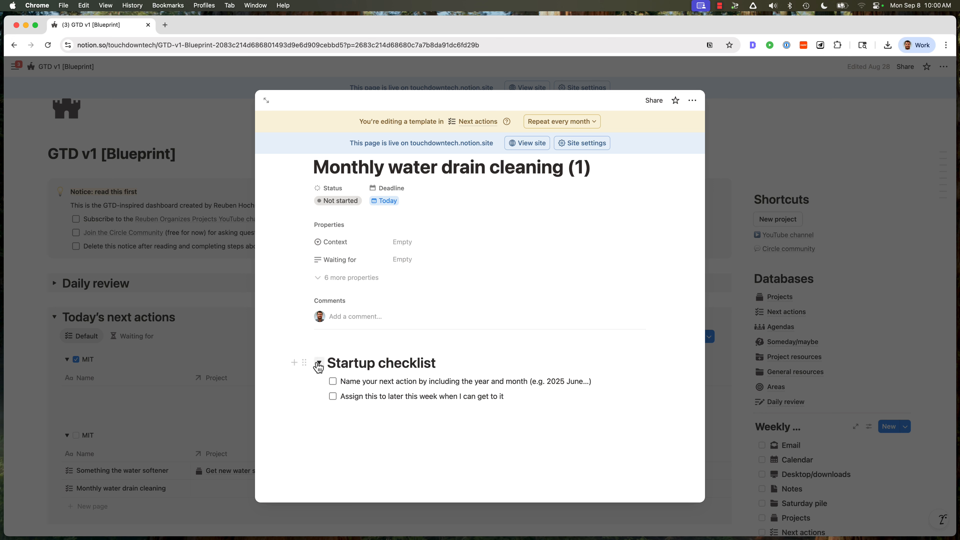
left_click(319, 363)
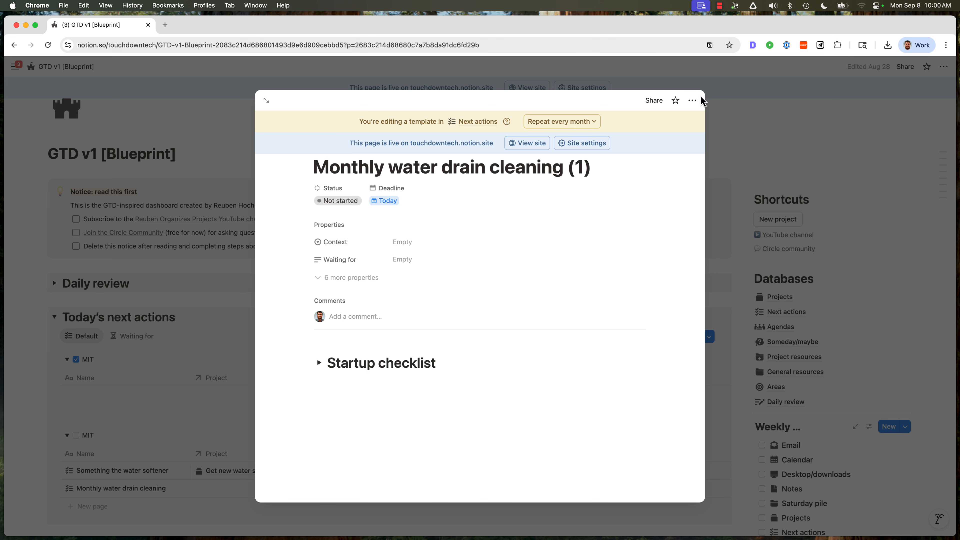
left_click(692, 101)
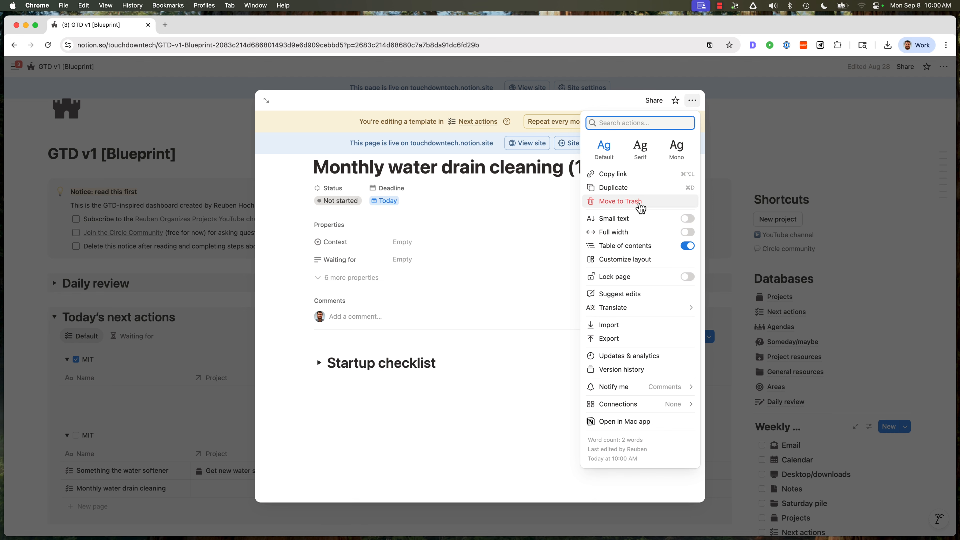
left_click(639, 201)
Delete the "Monthly water drain cleaning" template from the Next actions templates
left_click(709, 337)
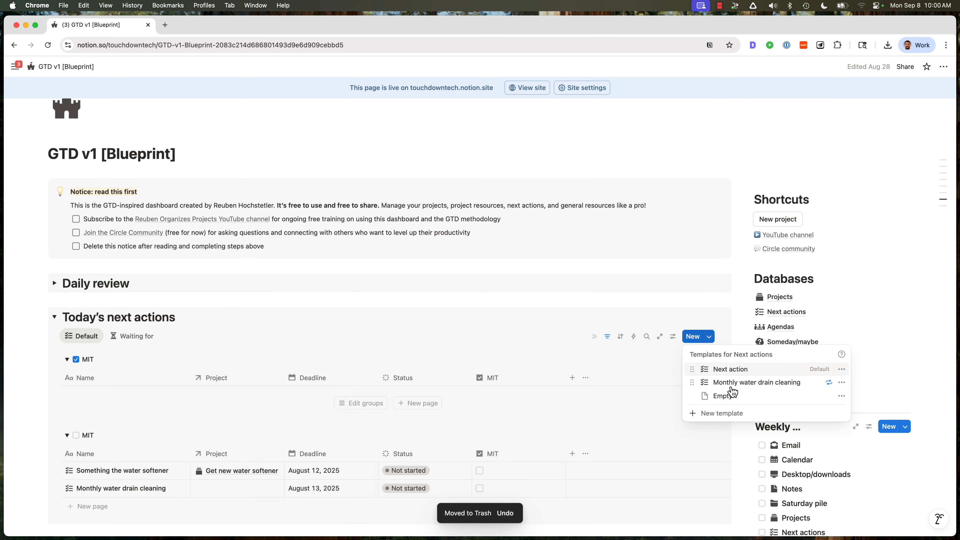
left_click(841, 383)
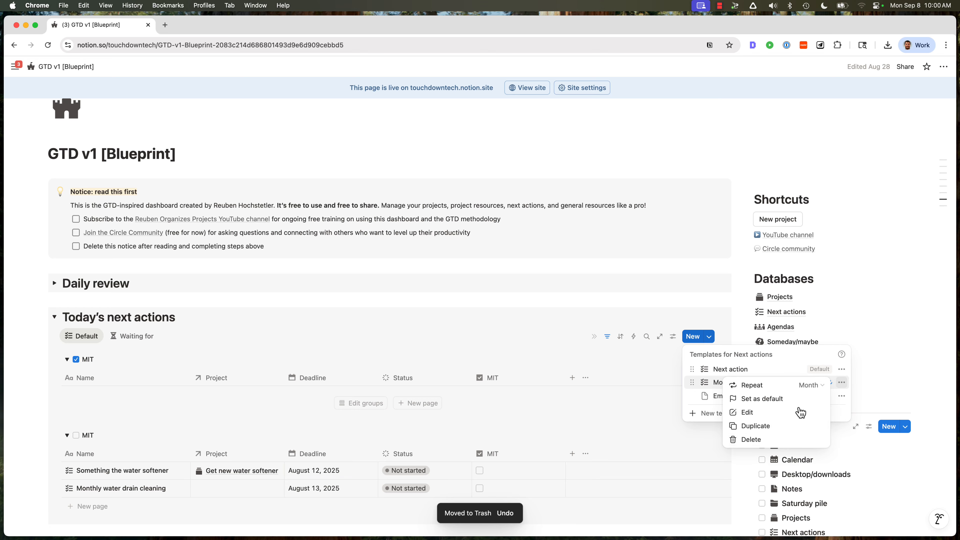
left_click(750, 439)
left_click(492, 295)
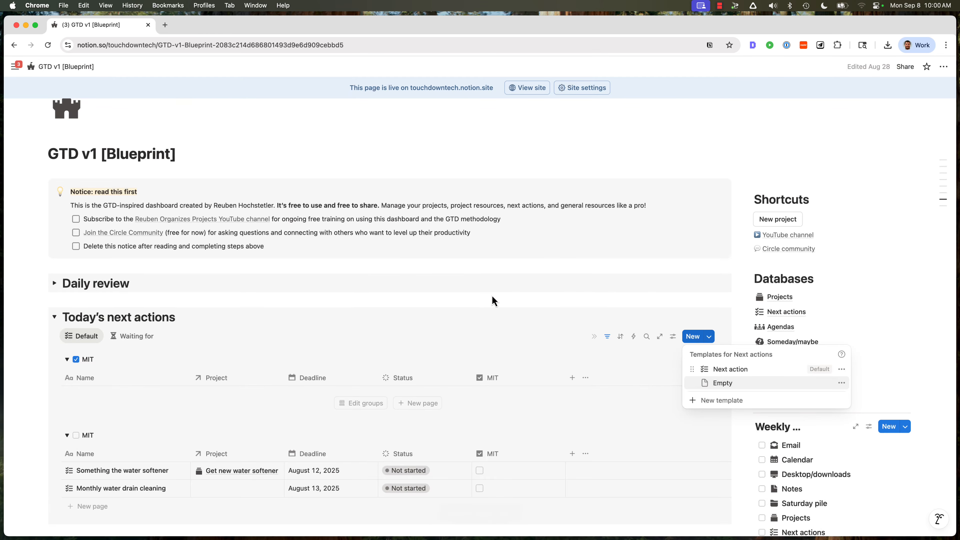